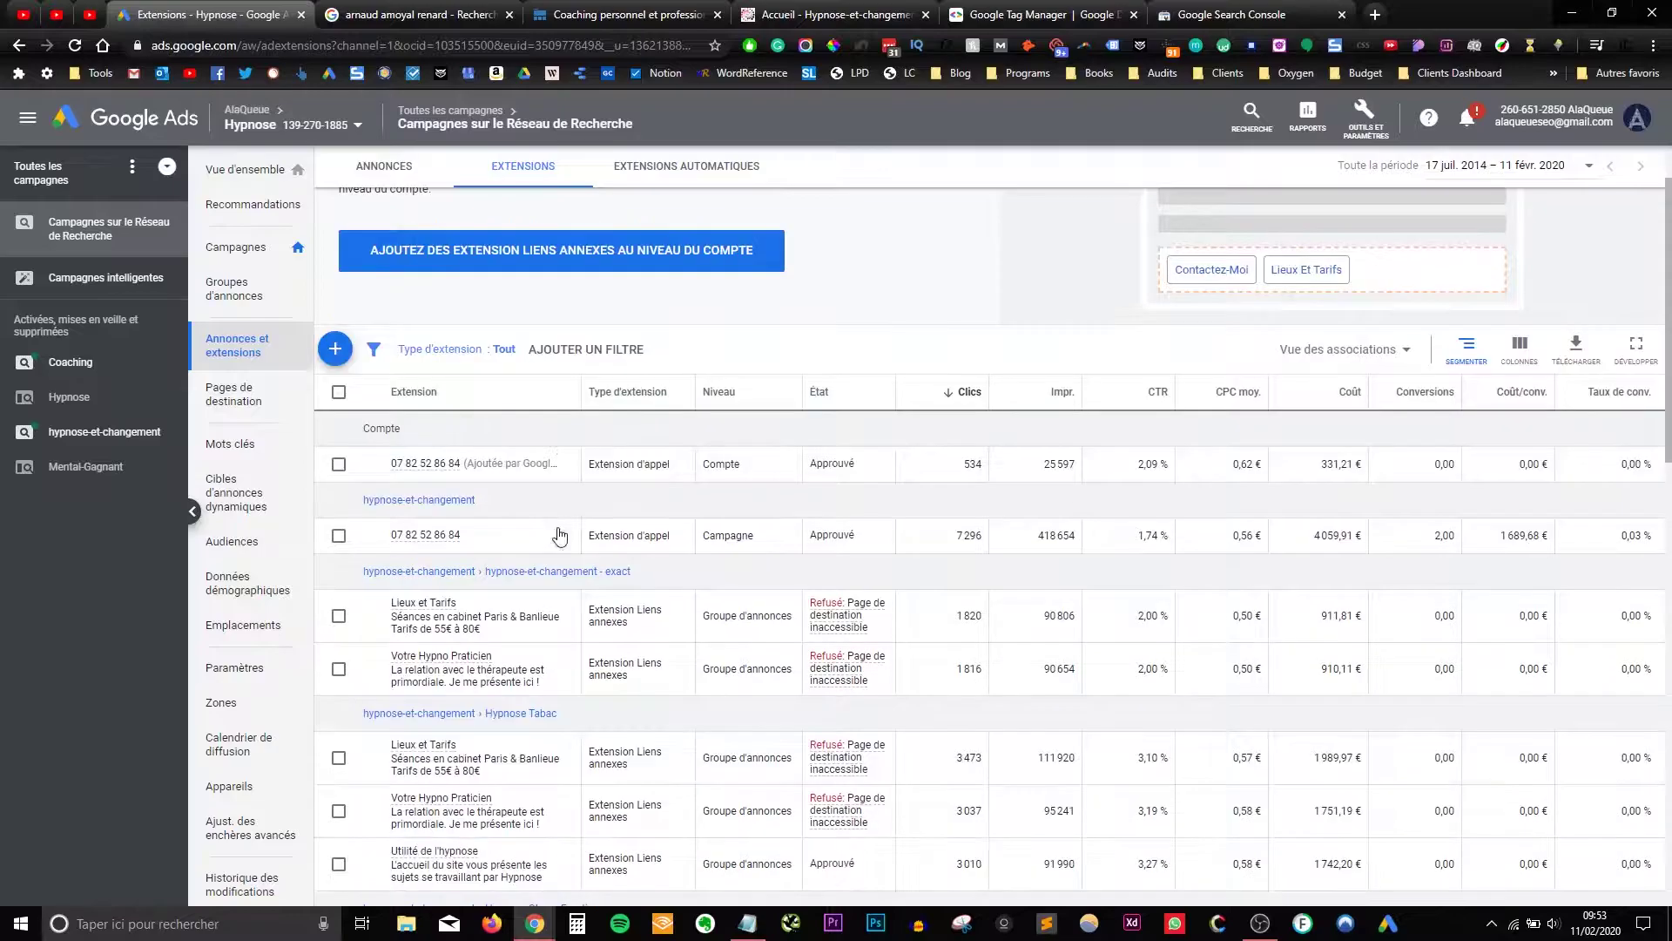
- Review the ad extensions table of the Search Network campaigns down to the totals, checking types and approval status
{"action": "scroll", "coordinate": [570, 533], "scroll_direction": "down", "scroll_amount": 1}
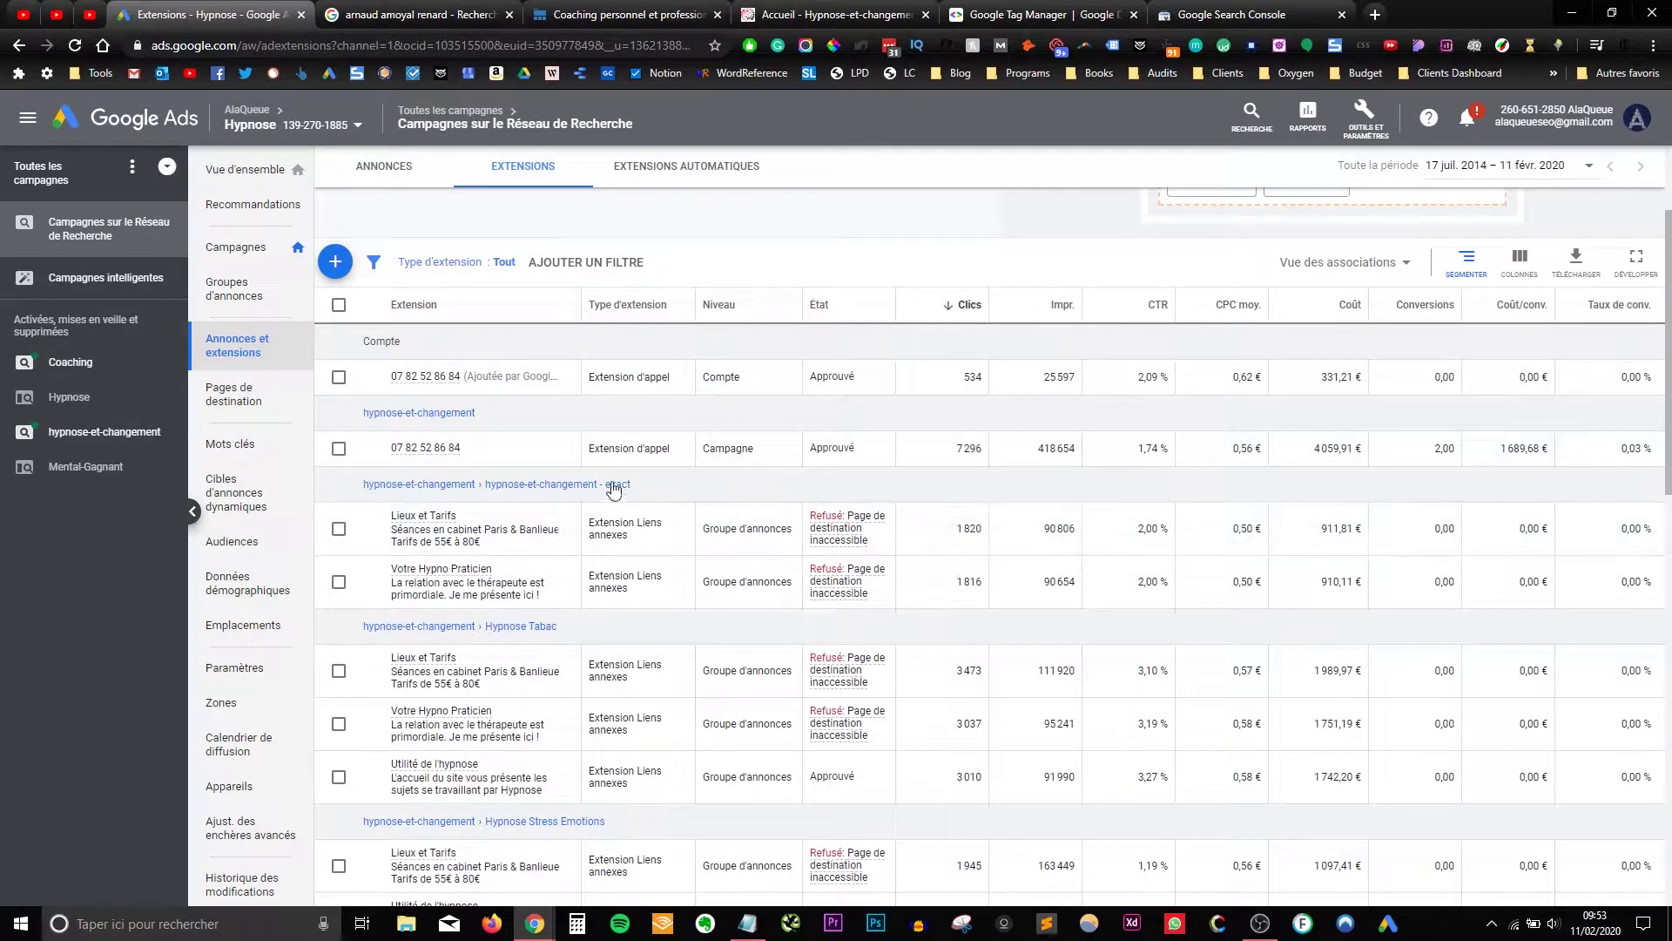
{"action": "scroll", "coordinate": [628, 399], "scroll_direction": "down", "scroll_amount": 2}
{"action": "scroll", "coordinate": [628, 401], "scroll_direction": "down", "scroll_amount": 7}
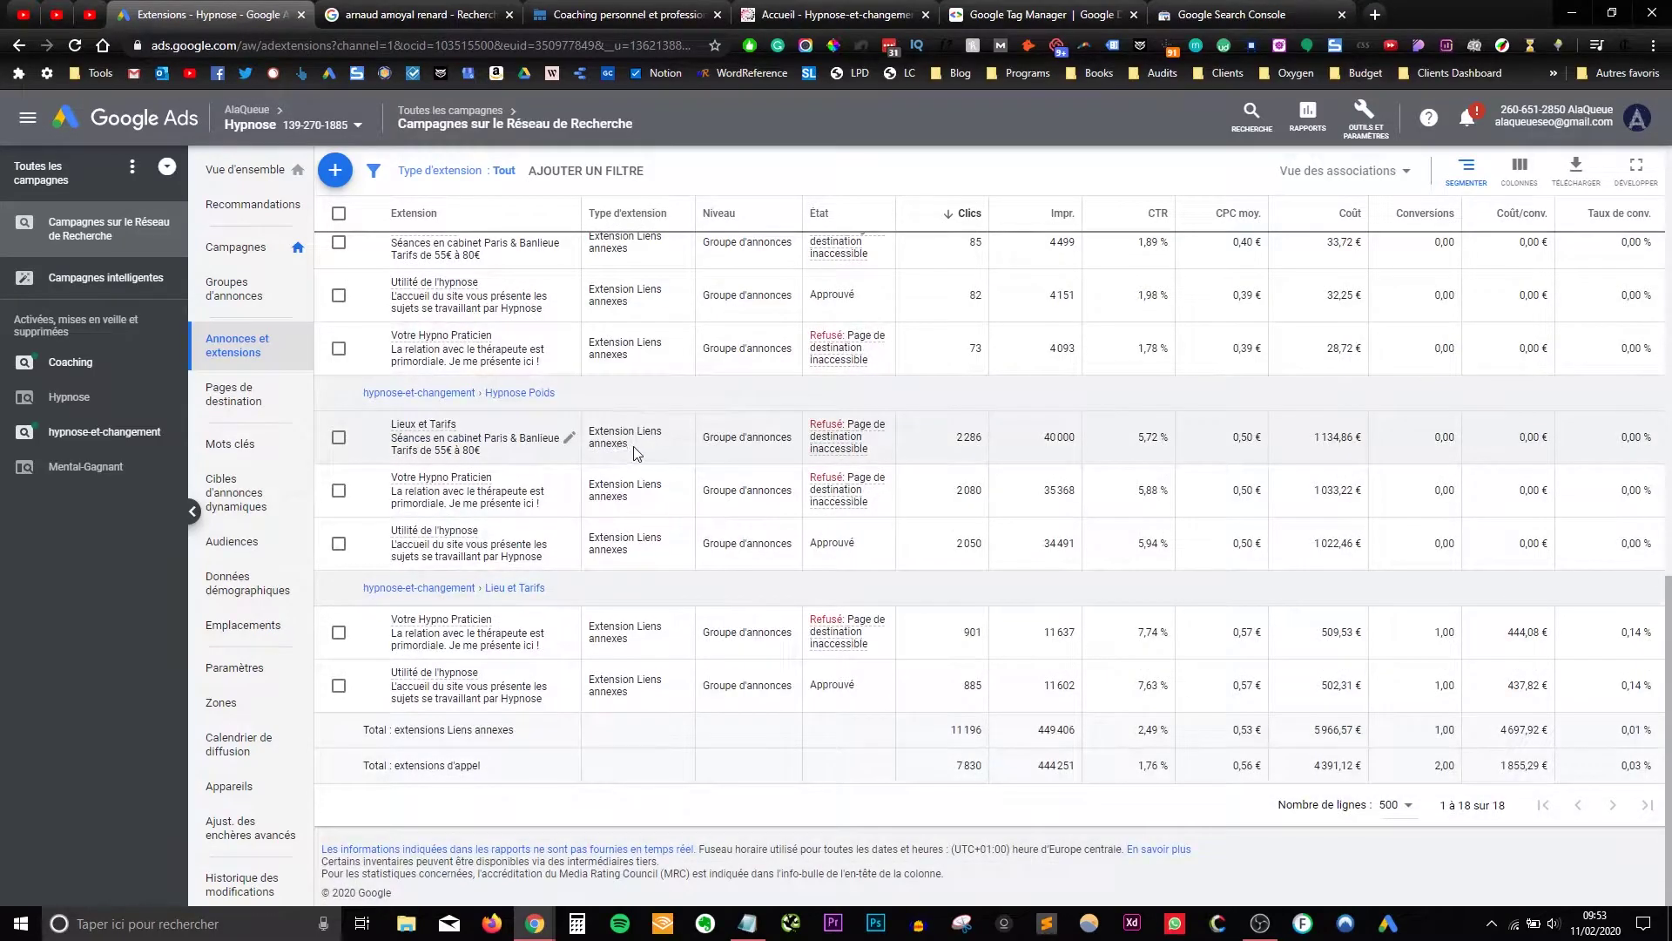
- Switch to the Google results for the coach's name and examine the search results and the business listing
{"action": "left_click", "coordinate": [409, 14]}
{"action": "scroll", "coordinate": [958, 531], "scroll_direction": "down", "scroll_amount": 4}
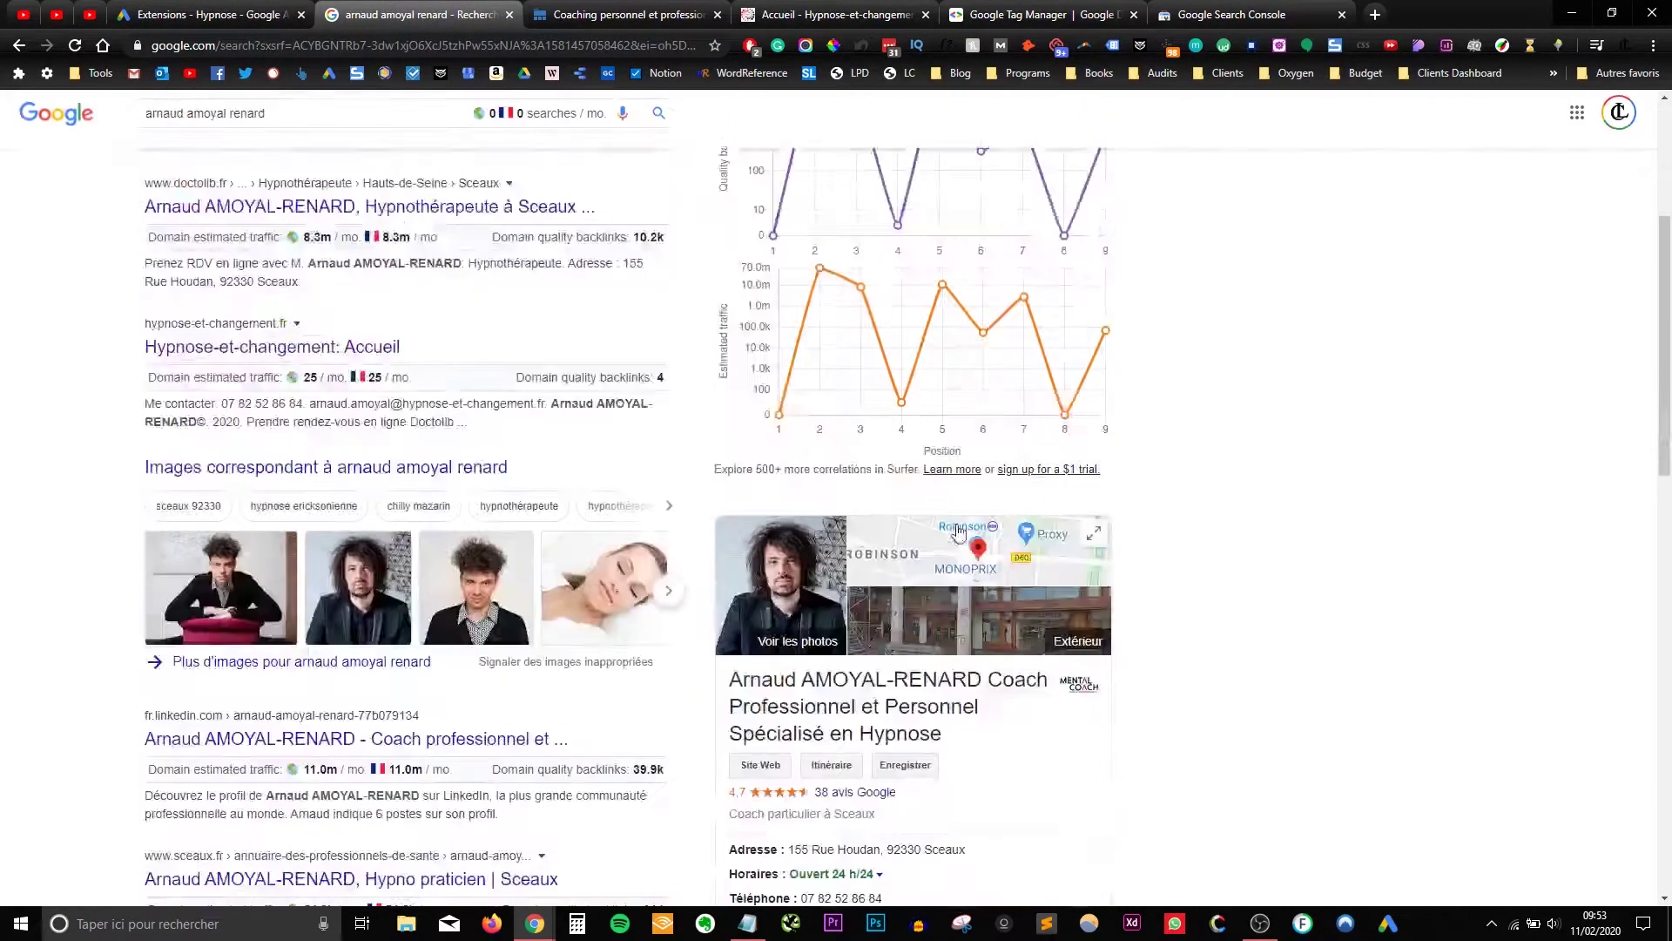
{"action": "scroll", "coordinate": [958, 532], "scroll_direction": "down", "scroll_amount": 3}
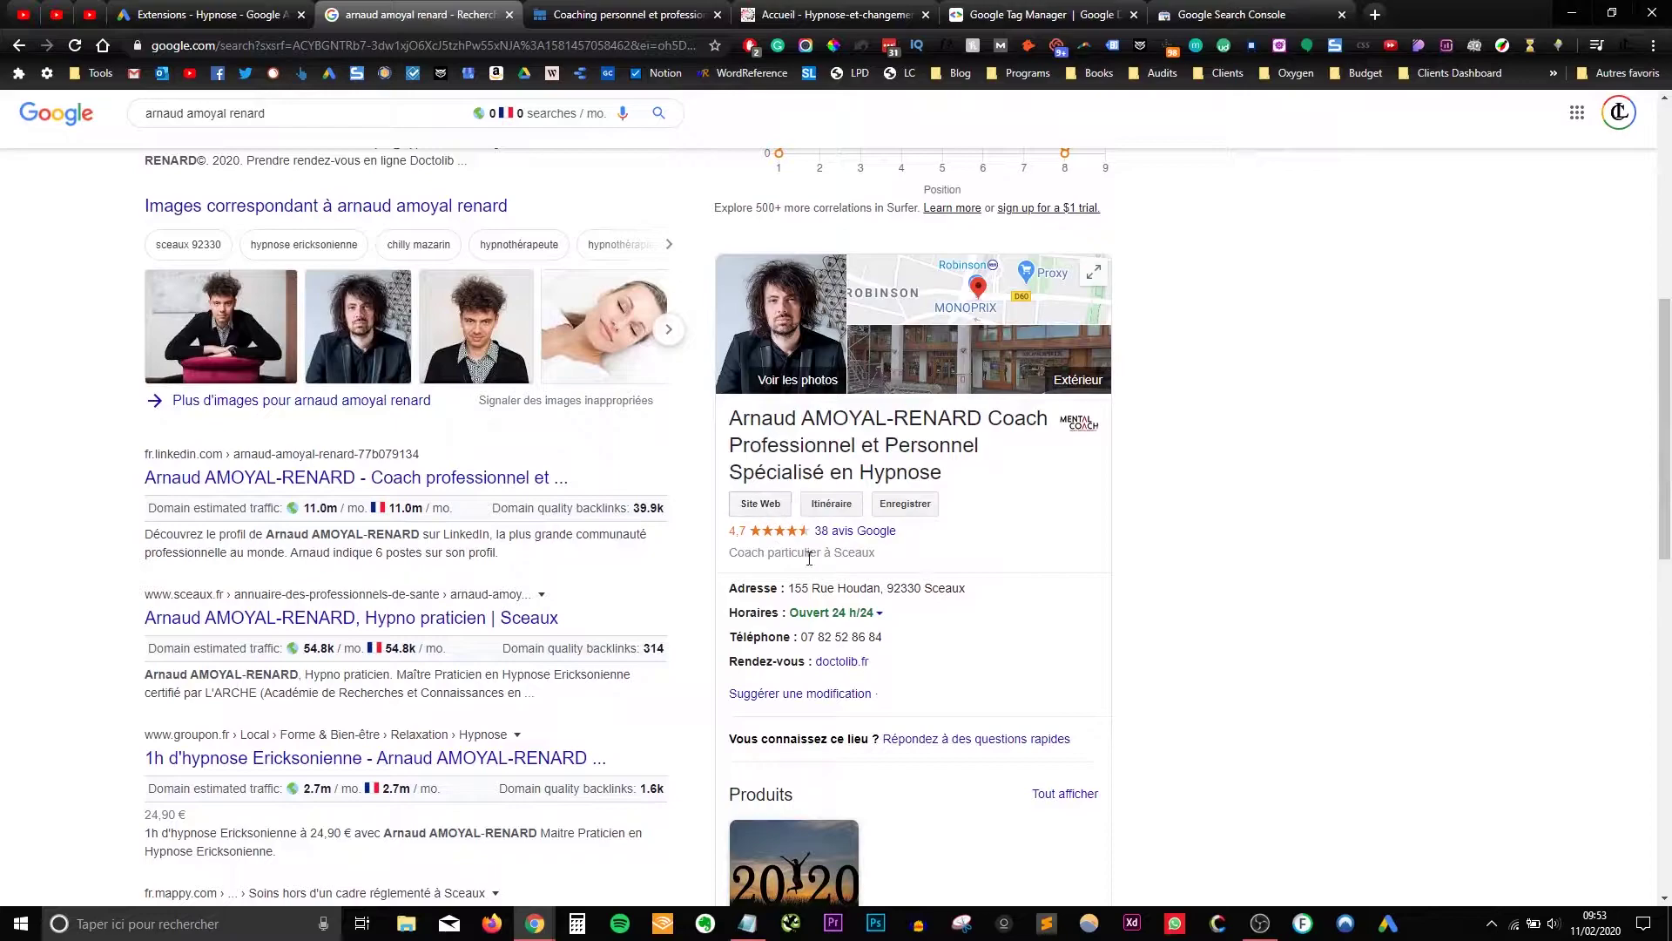
{"action": "scroll", "coordinate": [810, 518], "scroll_direction": "down", "scroll_amount": 1}
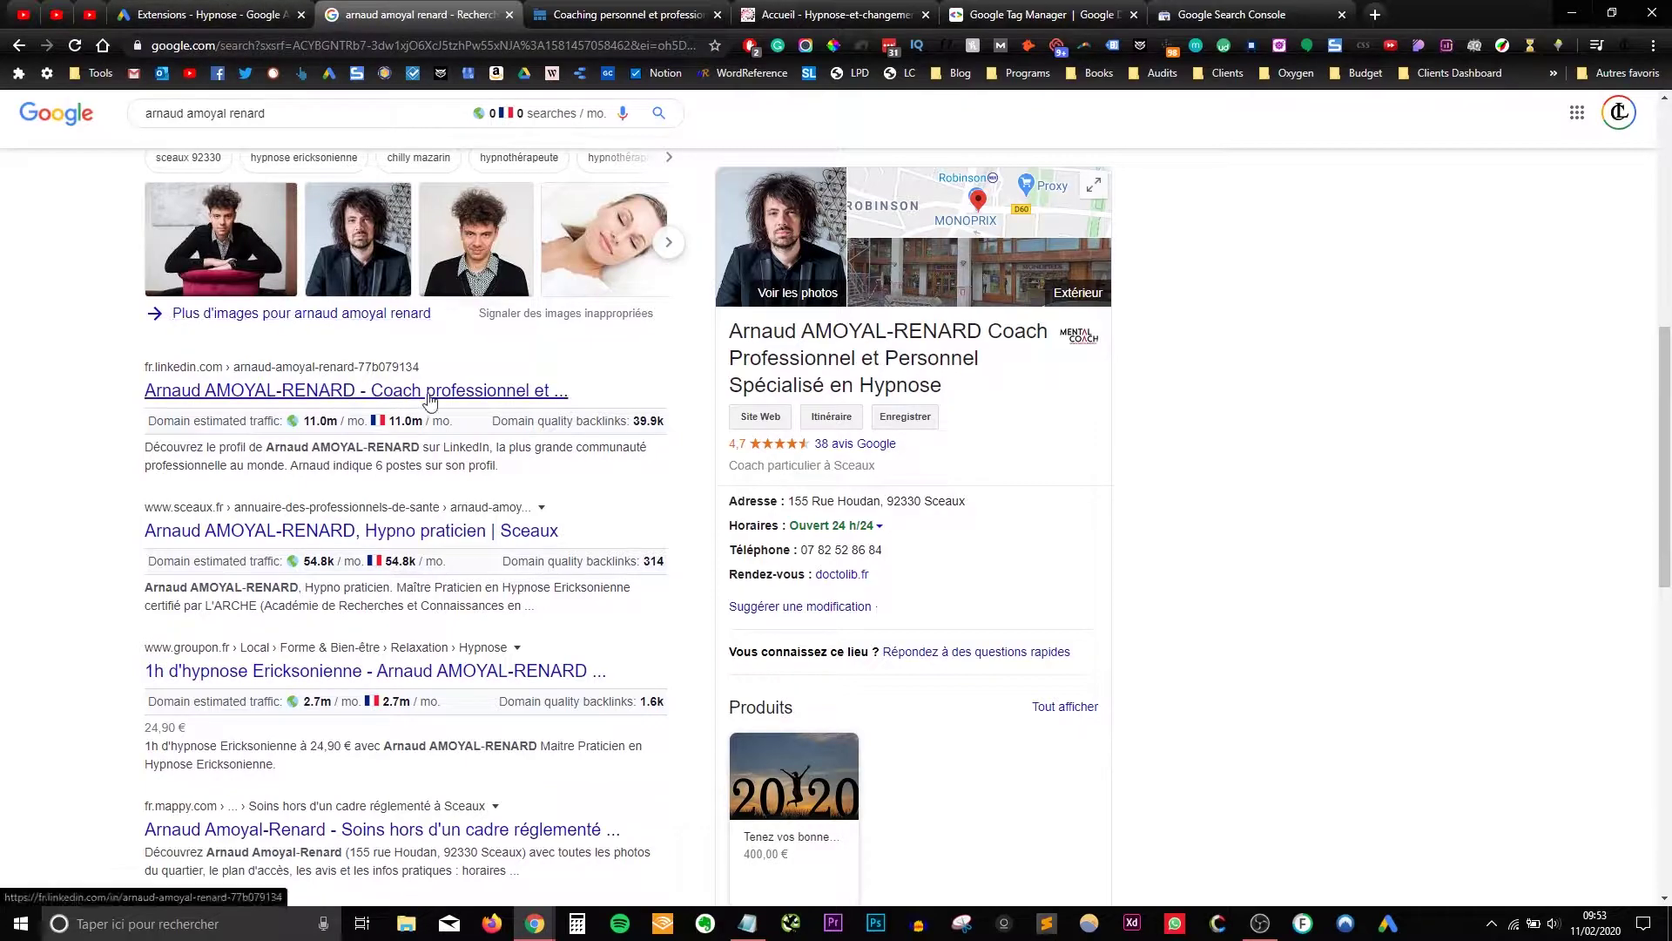
{"action": "left_click", "coordinate": [209, 14]}
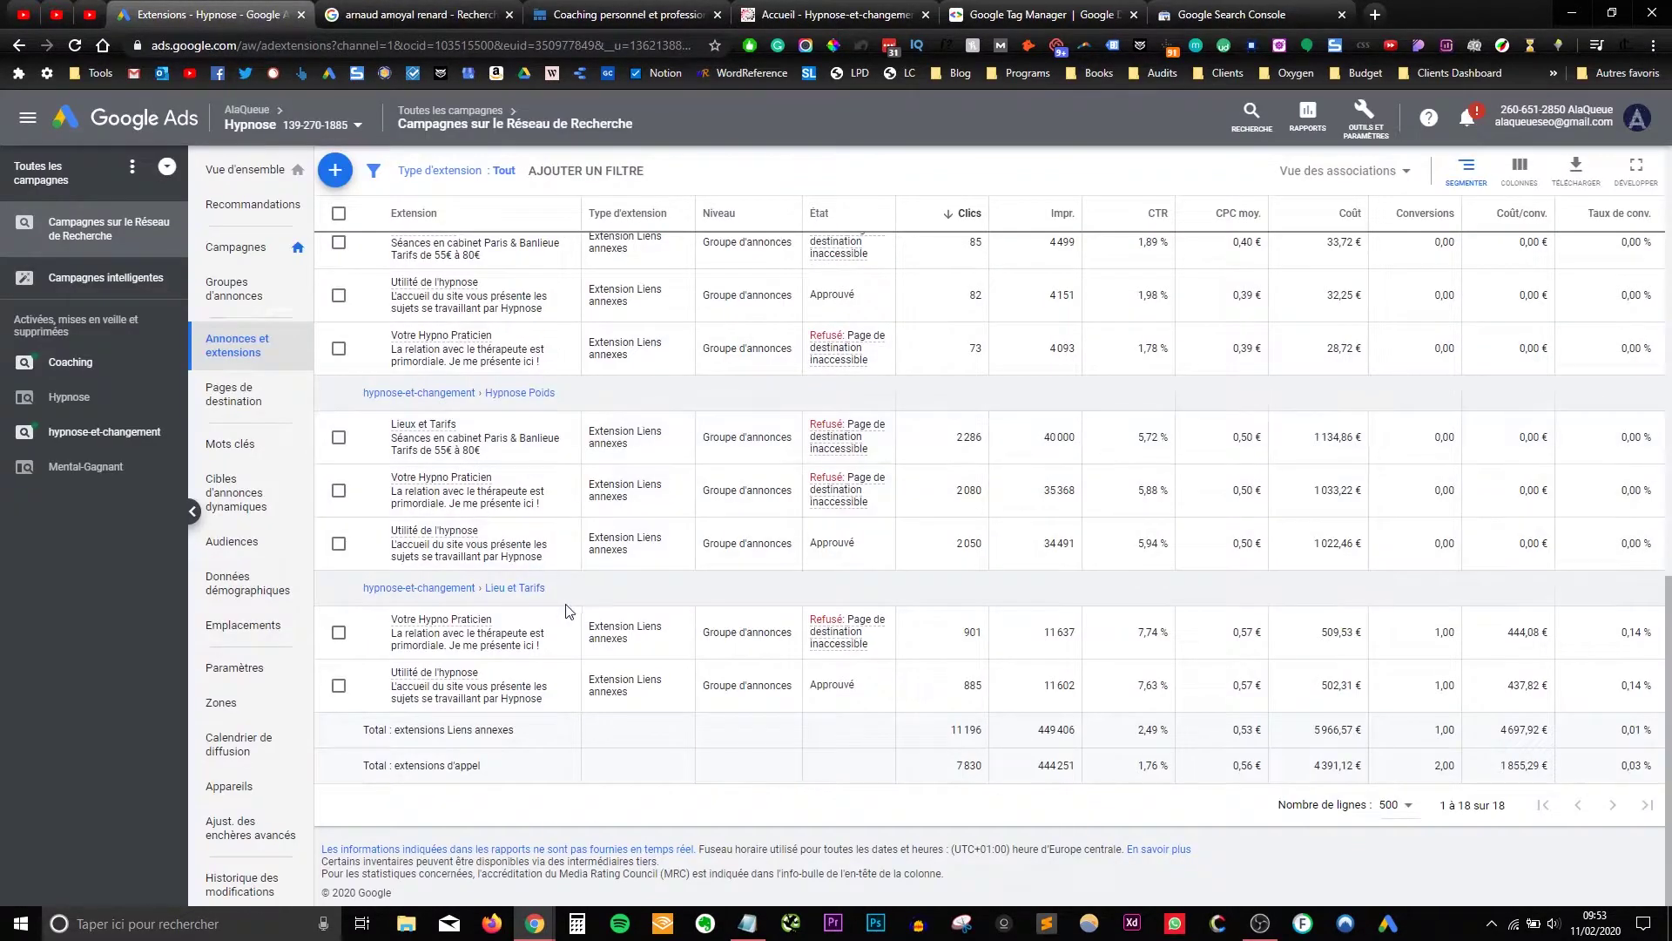
{"action": "left_click", "coordinate": [426, 15]}
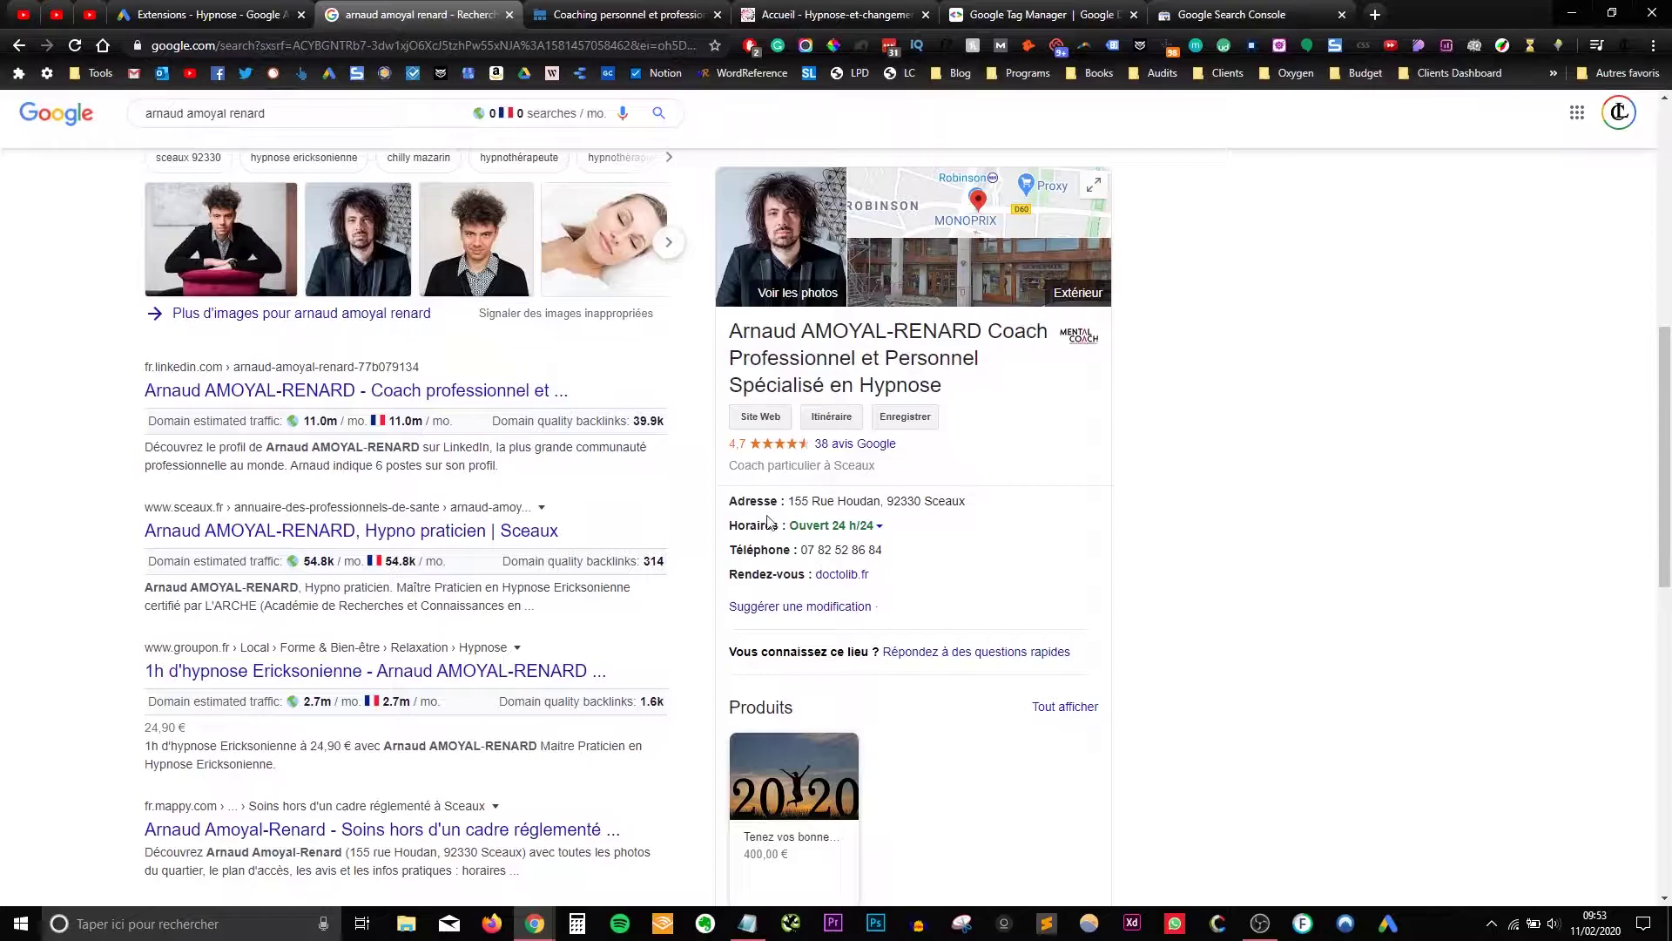
{"action": "scroll", "coordinate": [768, 521], "scroll_direction": "down", "scroll_amount": 4}
{"action": "scroll", "coordinate": [767, 513], "scroll_direction": "up", "scroll_amount": 12}
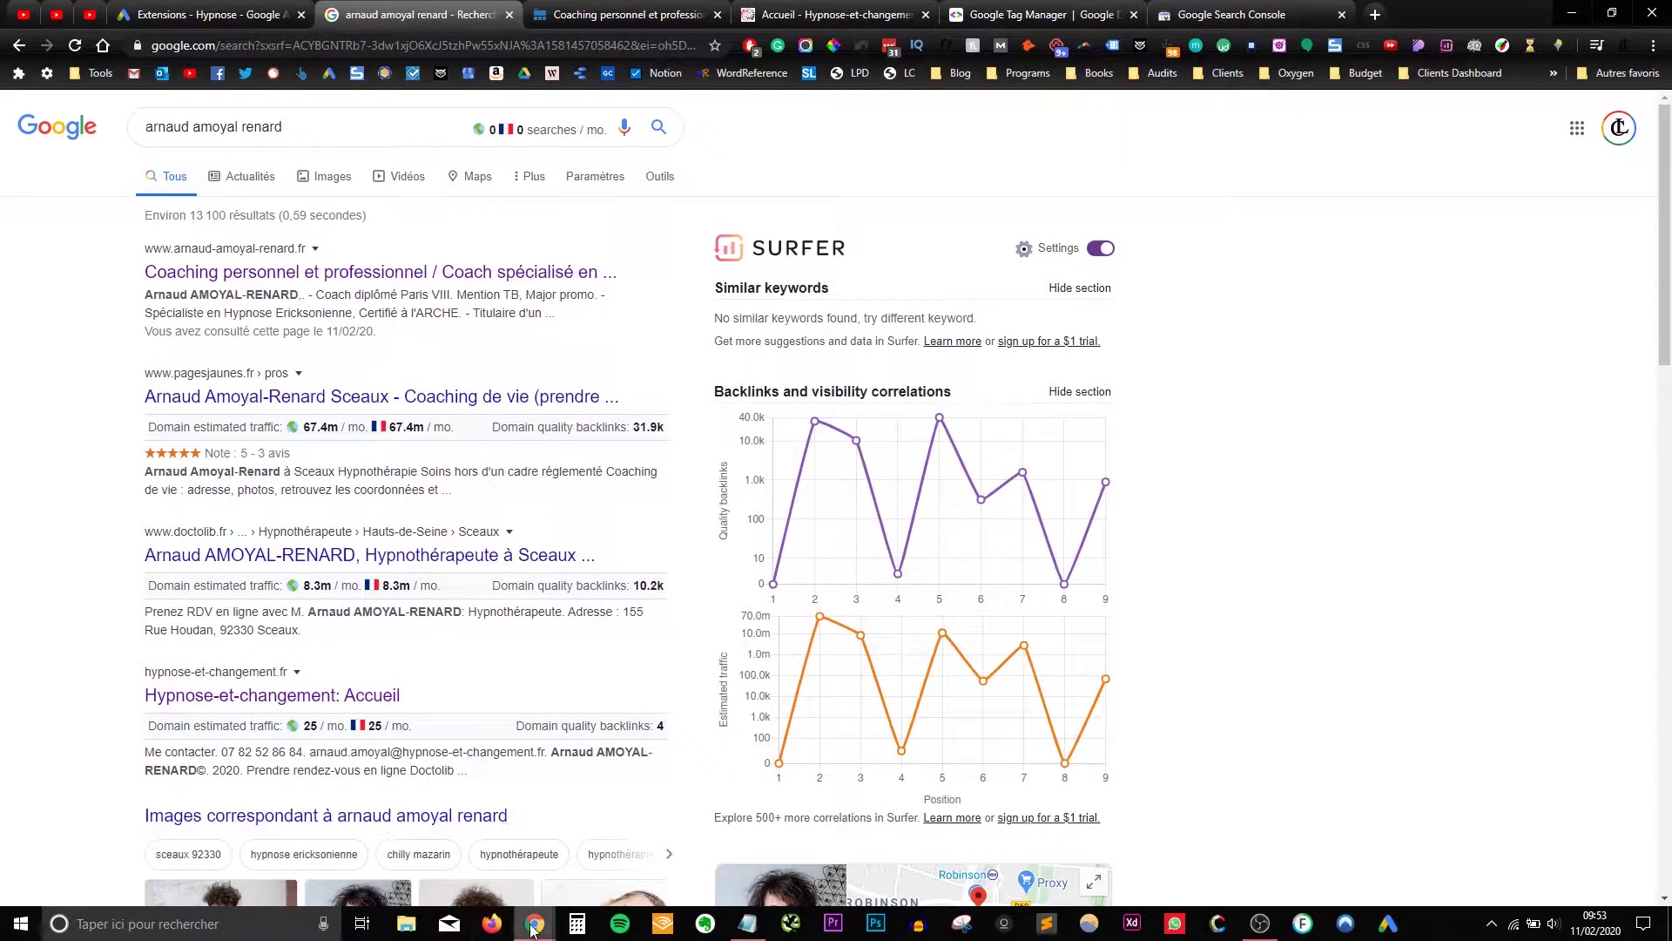
- Switch to the private browsing window and examine the ads, local listings and organic results for "hypnose paris"
{"action": "mouse_move", "coordinate": [535, 923]}
{"action": "left_click", "coordinate": [645, 845]}
{"action": "left_click", "coordinate": [141, 11]}
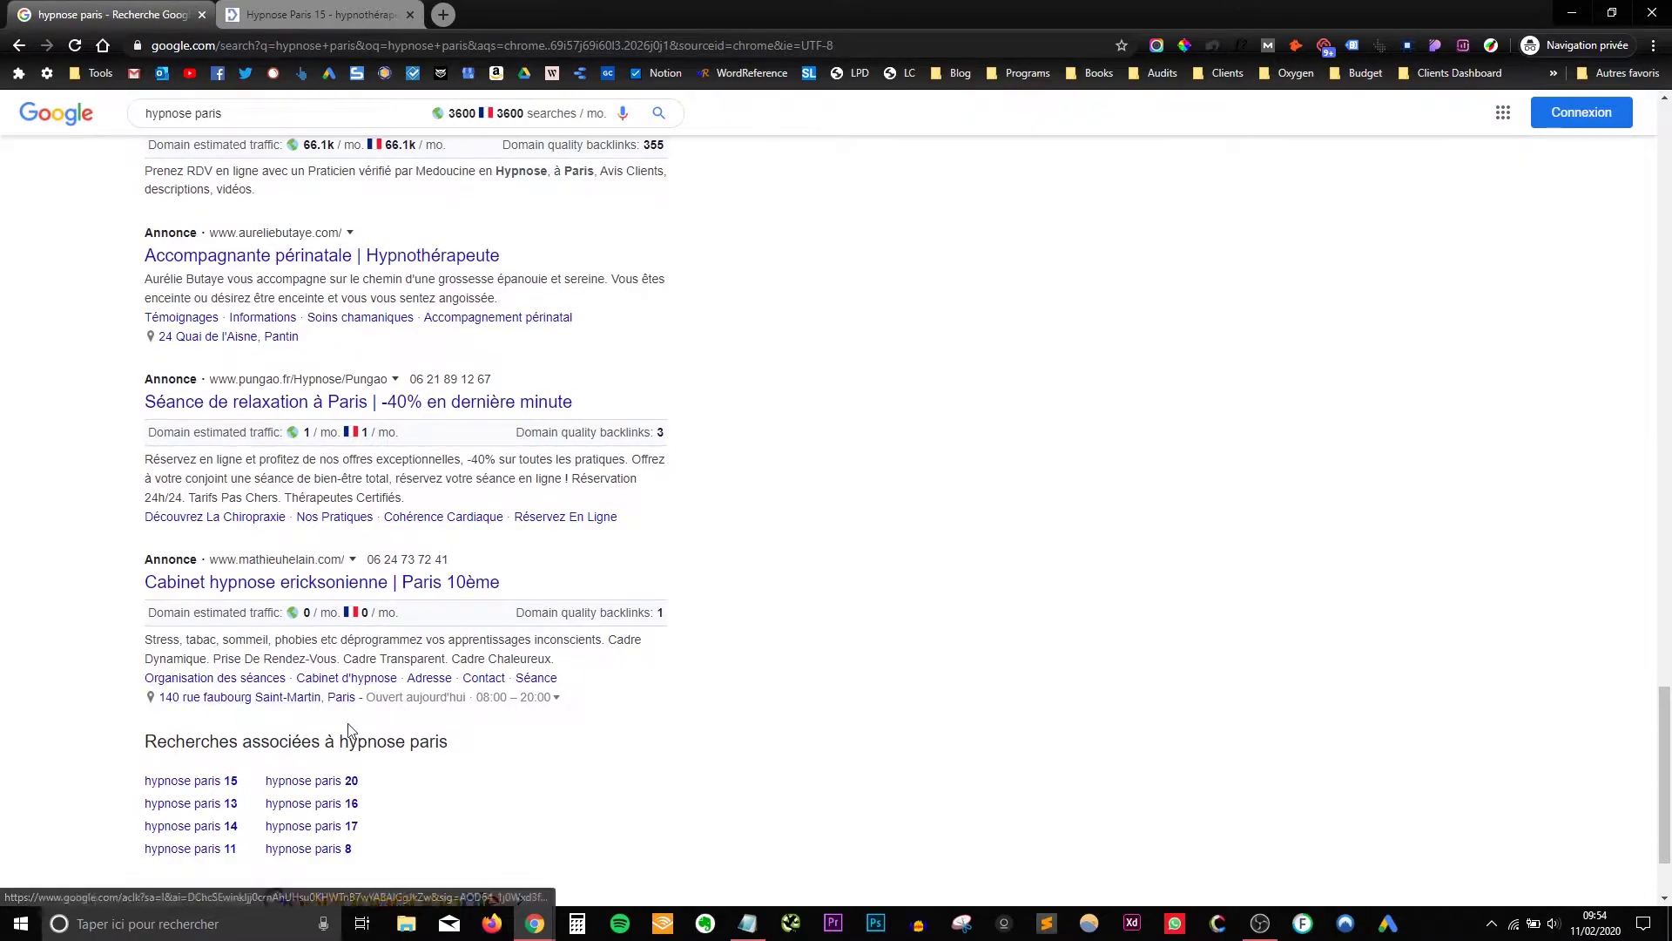
{"action": "scroll", "coordinate": [5, 666], "scroll_direction": "up", "scroll_amount": 6}
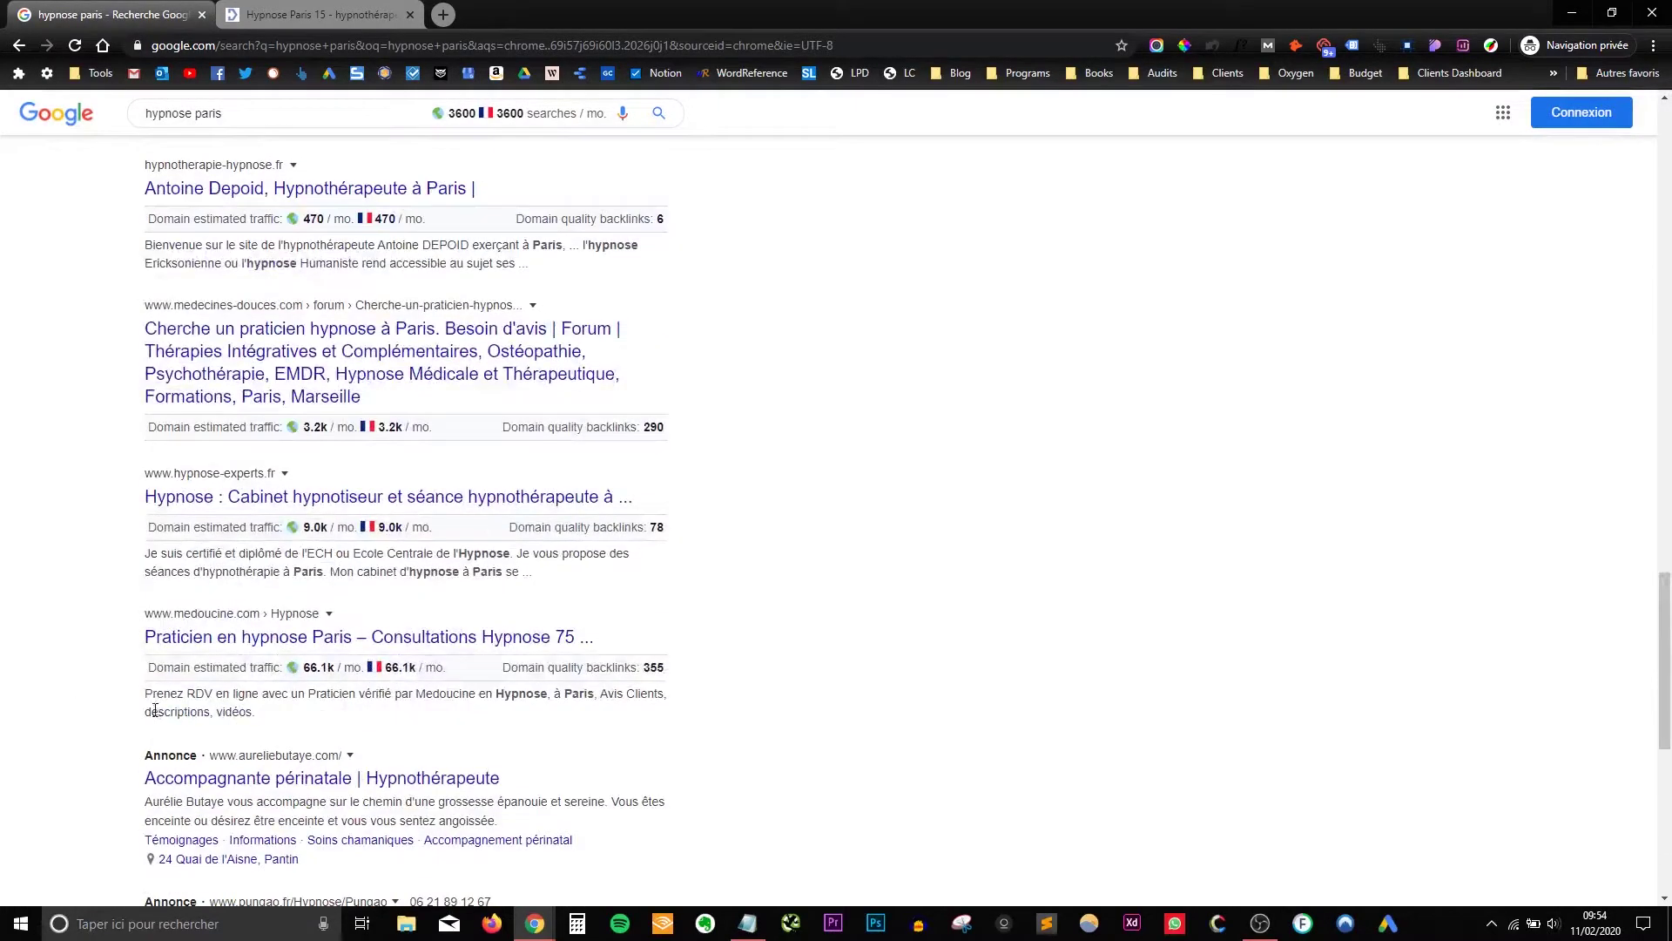
{"action": "scroll", "coordinate": [155, 707], "scroll_direction": "down", "scroll_amount": 2}
{"action": "scroll", "coordinate": [131, 666], "scroll_direction": "up", "scroll_amount": 9}
{"action": "scroll", "coordinate": [131, 666], "scroll_direction": "up", "scroll_amount": 15}
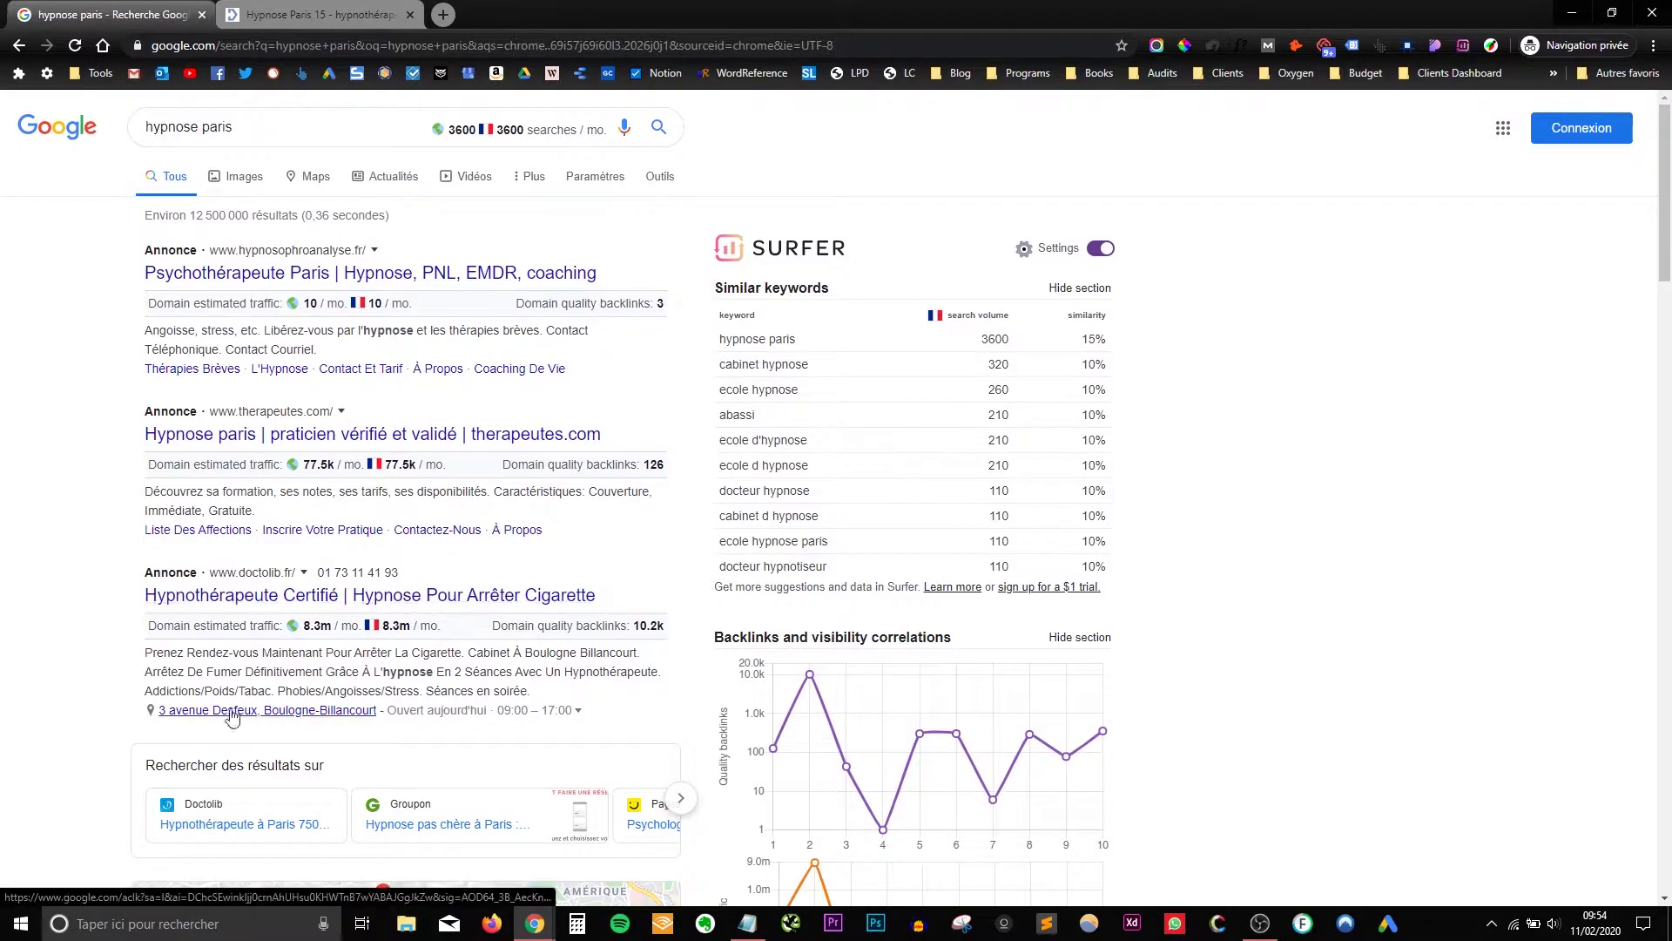
{"action": "scroll", "coordinate": [401, 715], "scroll_direction": "down", "scroll_amount": 8}
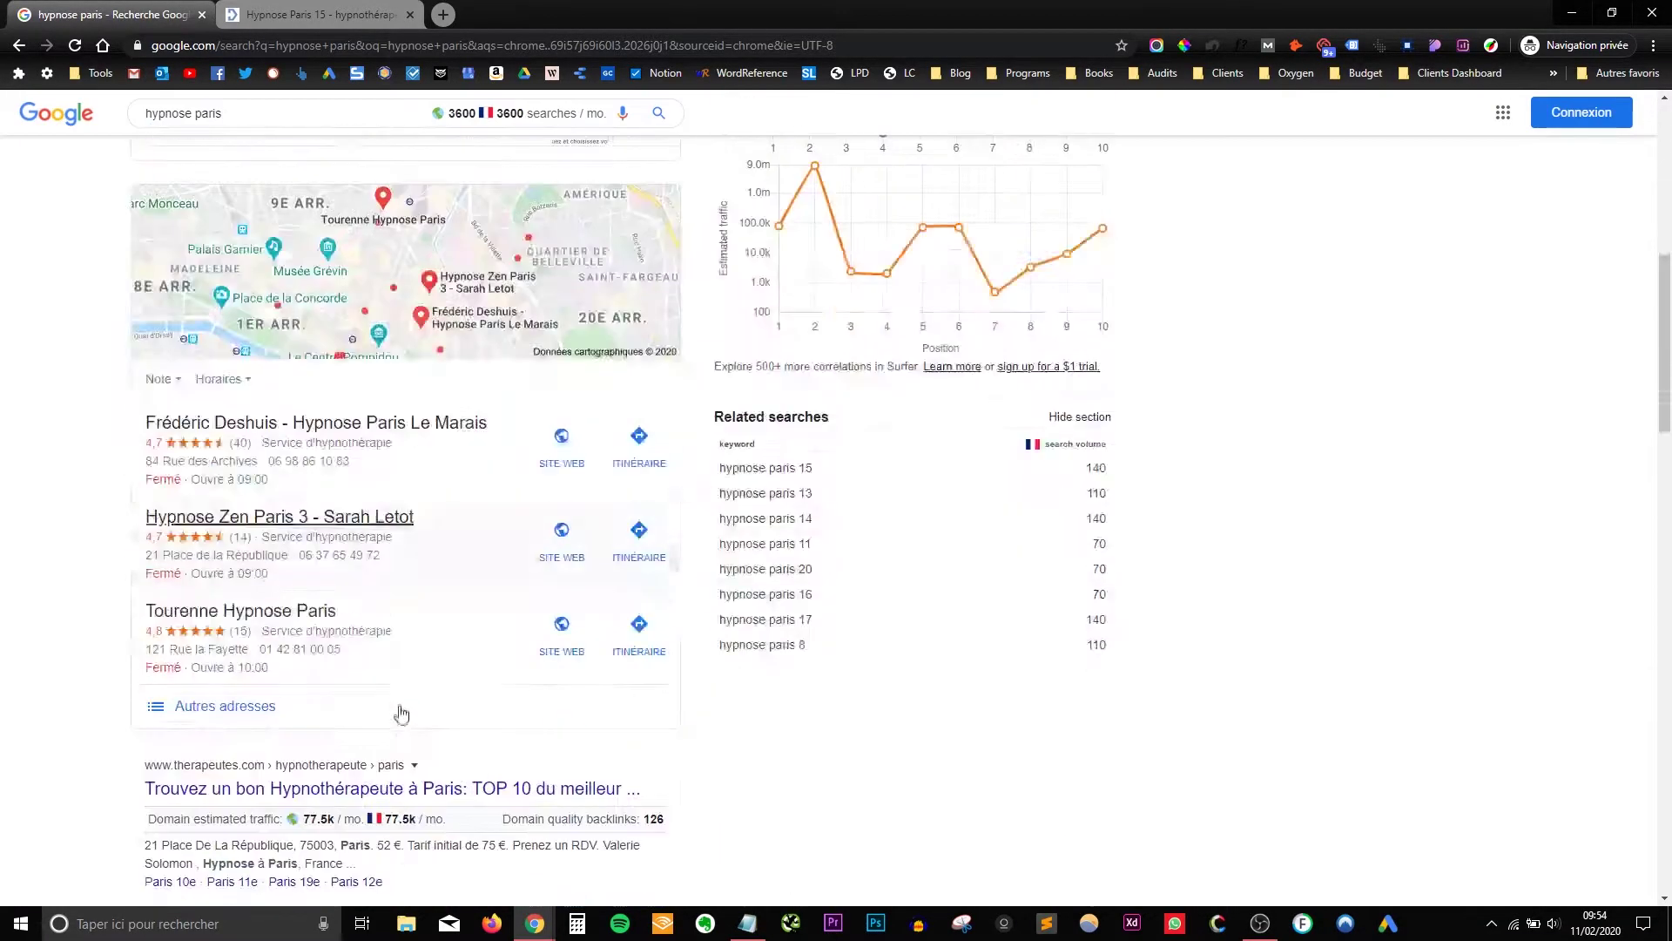
- Open the full list of local addresses for "hypnose paris" and compare the sponsored and regular listings
{"action": "left_click", "coordinate": [299, 705]}
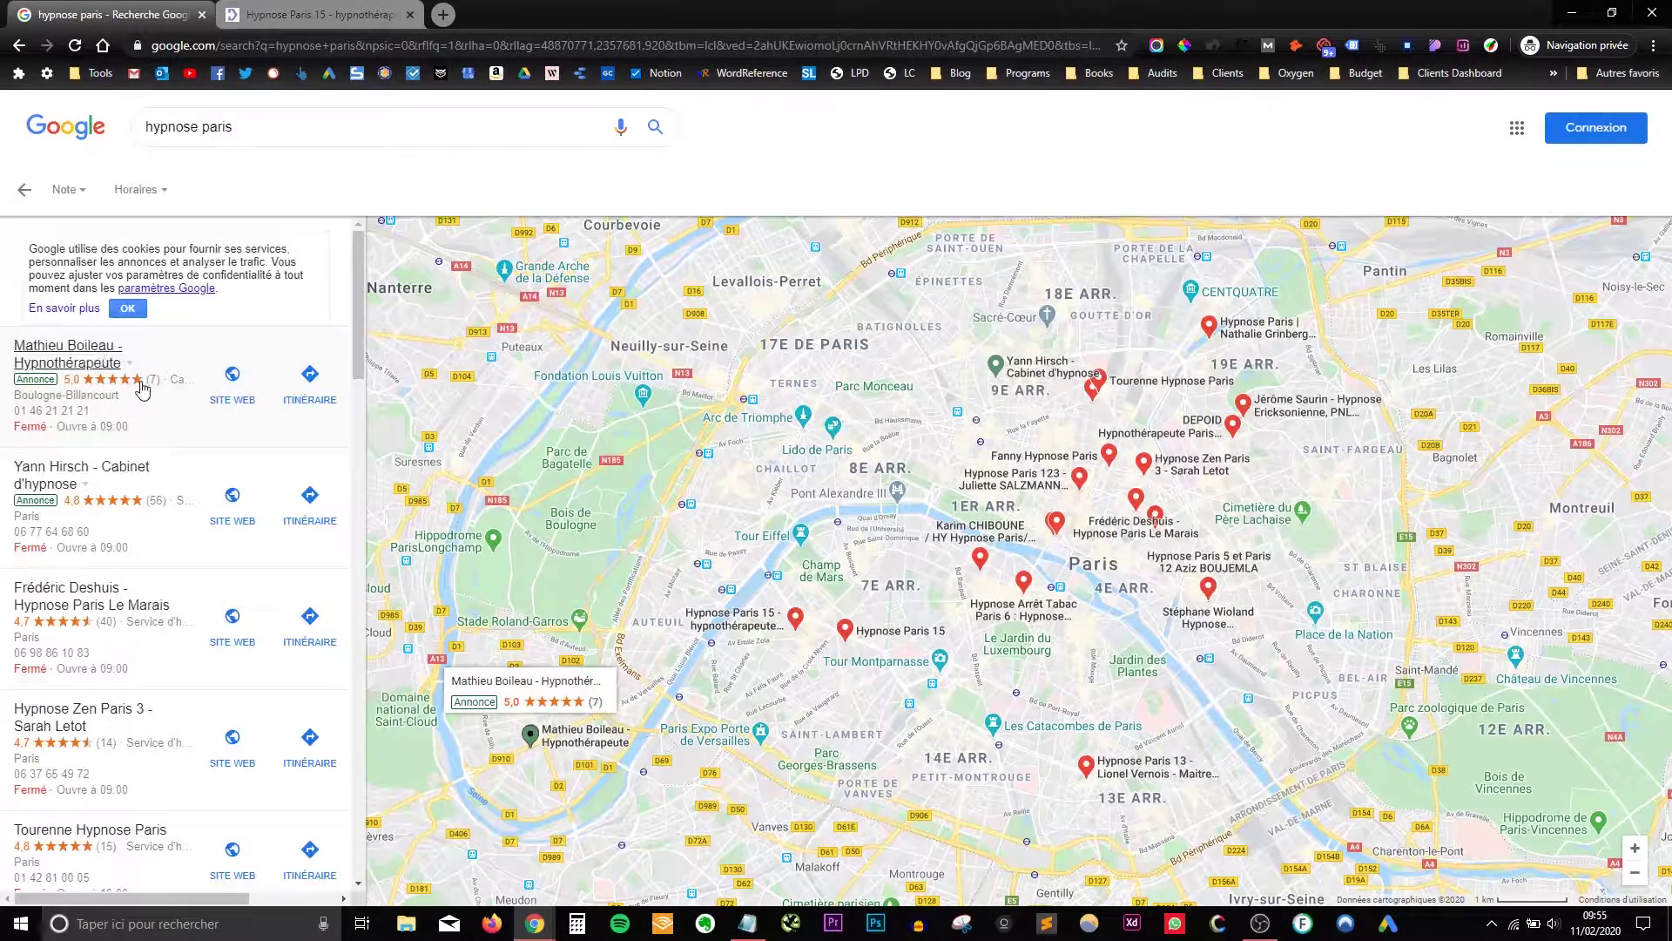
{"action": "scroll", "coordinate": [113, 462], "scroll_direction": "down", "scroll_amount": 5}
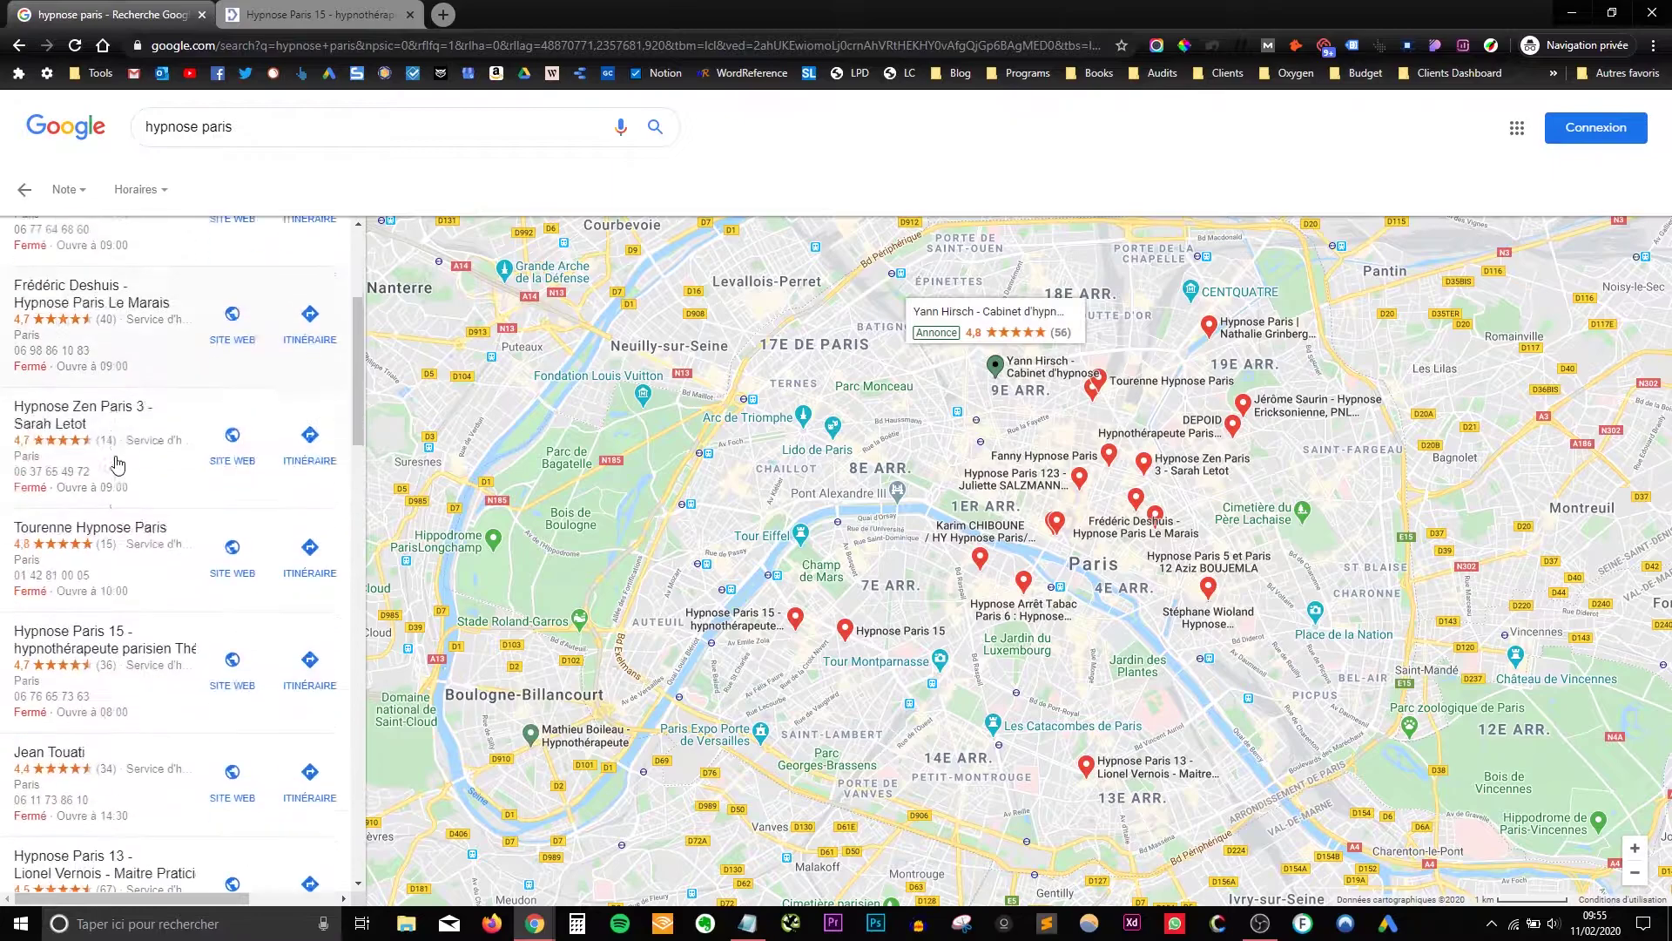
{"action": "scroll", "coordinate": [117, 469], "scroll_direction": "down", "scroll_amount": 2}
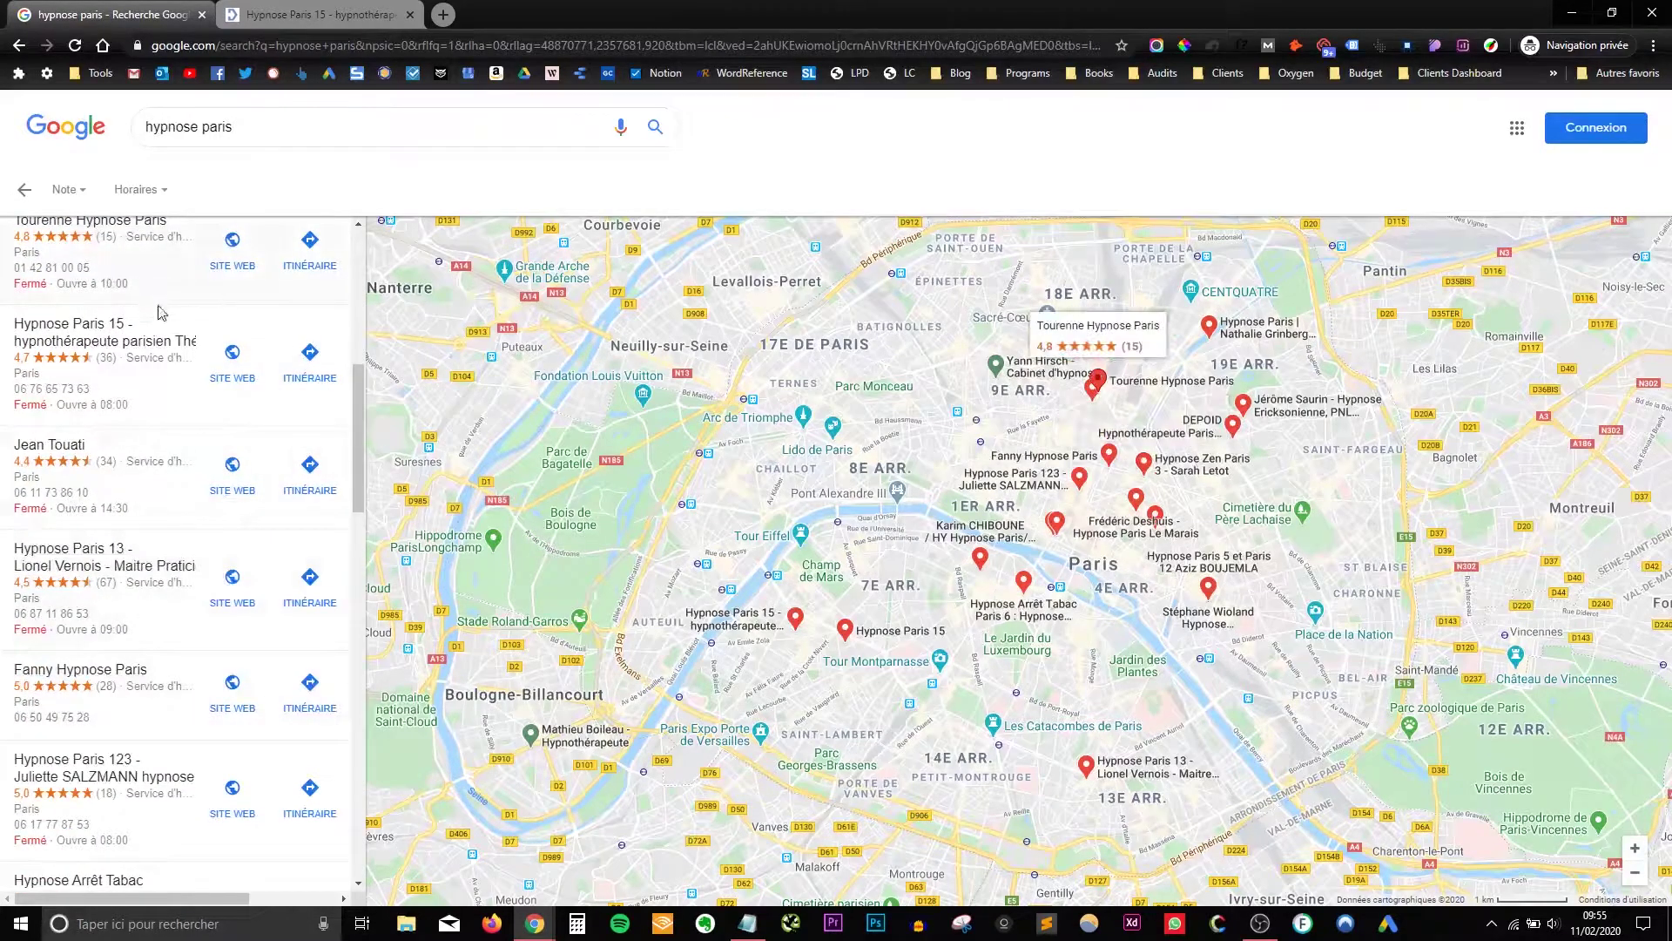
{"action": "scroll", "coordinate": [160, 317], "scroll_direction": "up", "scroll_amount": 8}
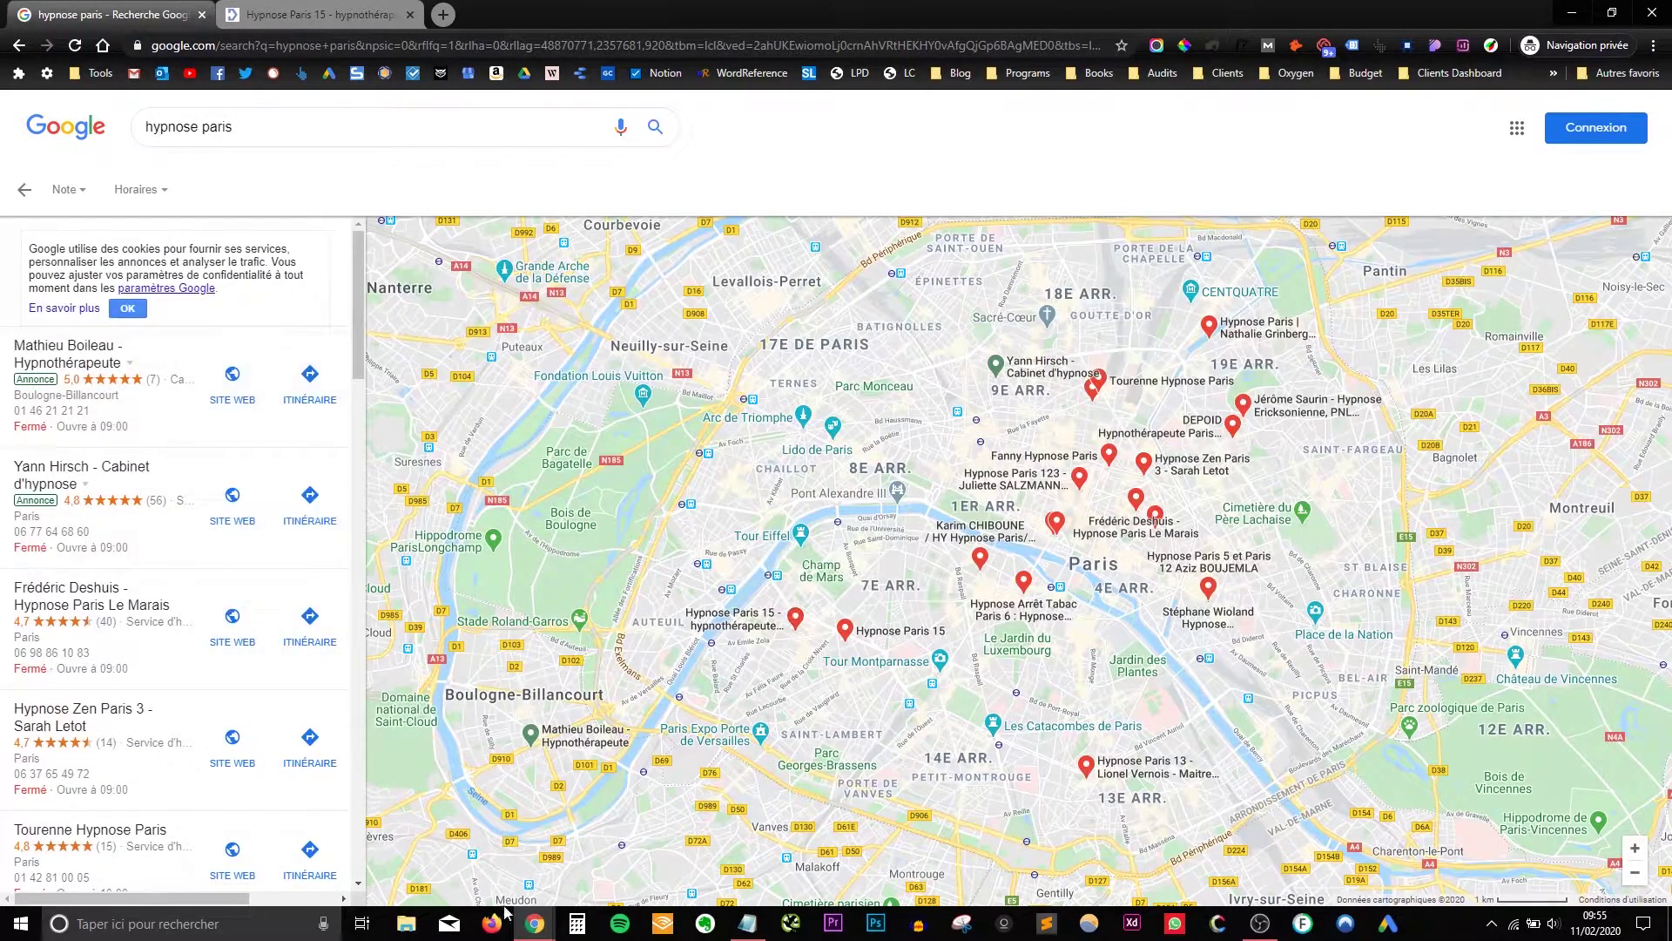
- Return to Google Ads in the regular browser window and review the account-level and campaign-level call extensions
{"action": "mouse_move", "coordinate": [533, 930]}
{"action": "left_click", "coordinate": [444, 846]}
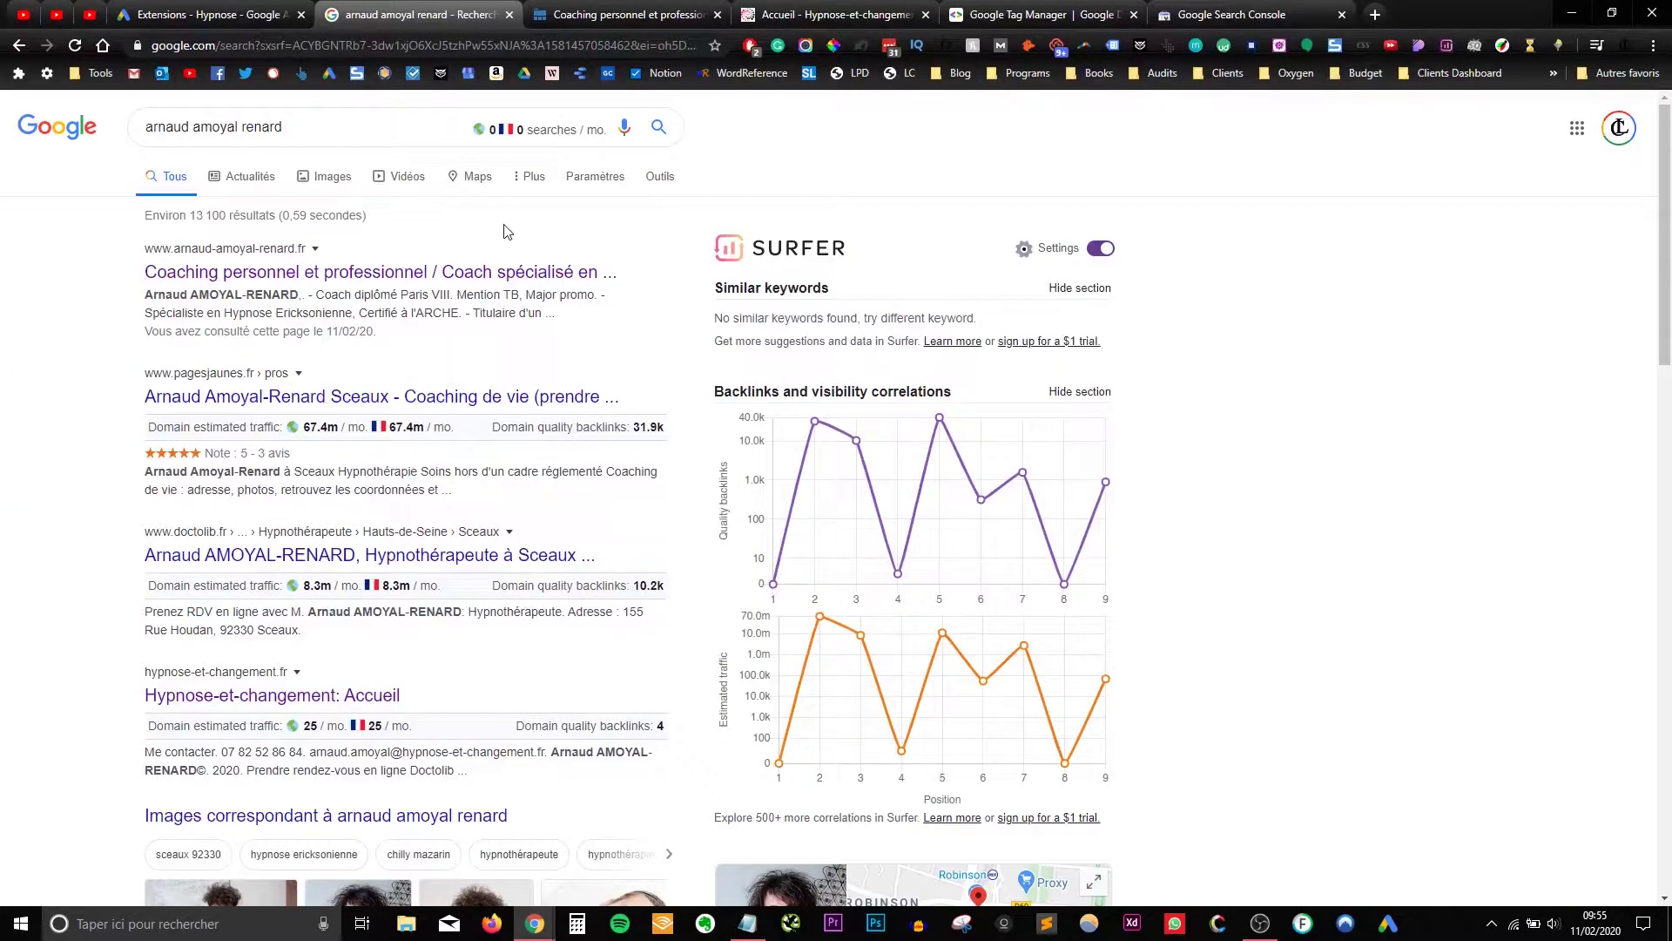
{"action": "left_click", "coordinate": [252, 12]}
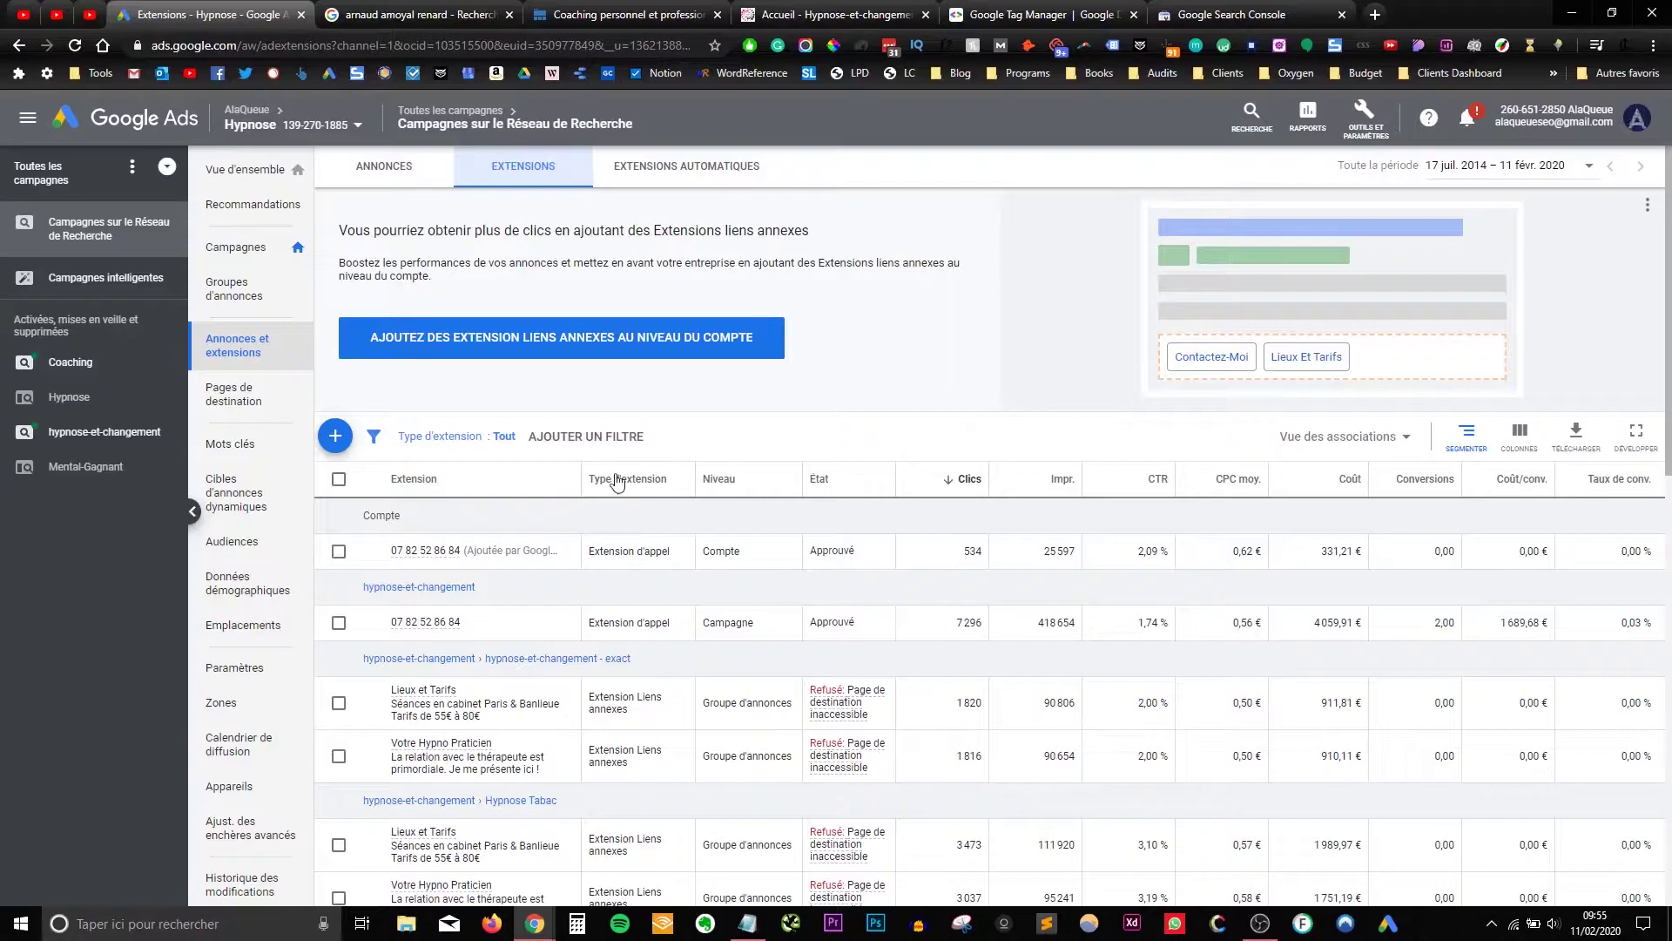
{"action": "scroll", "coordinate": [488, 492], "scroll_direction": "down", "scroll_amount": 2}
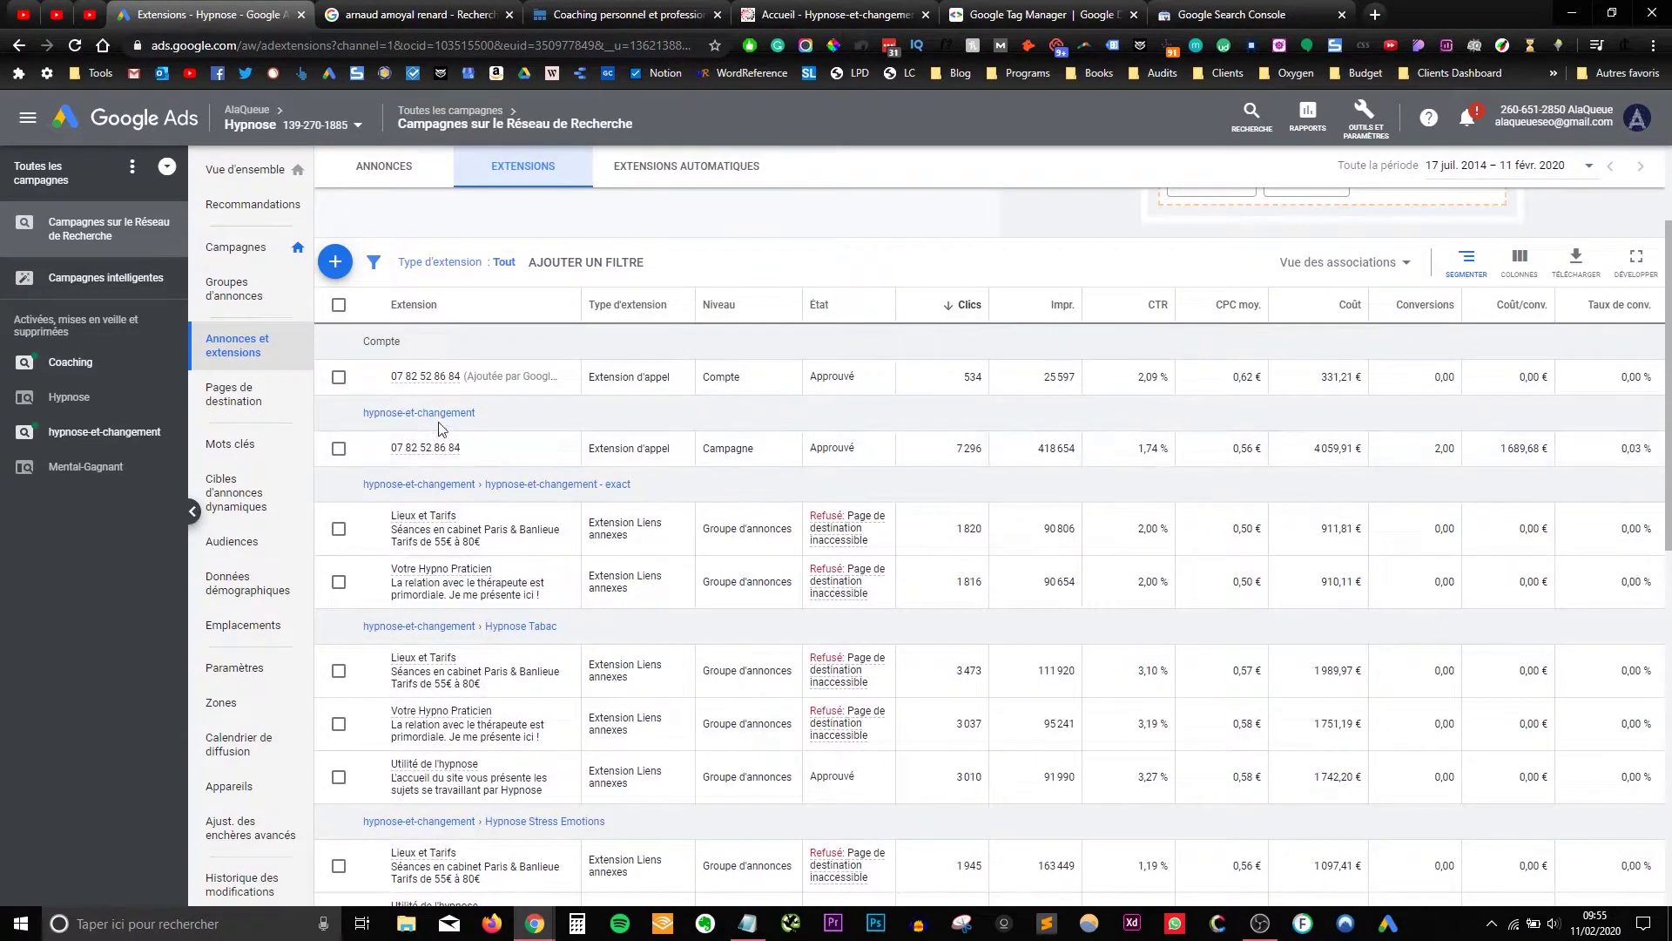
{"action": "scroll", "coordinate": [558, 436], "scroll_direction": "up", "scroll_amount": 2}
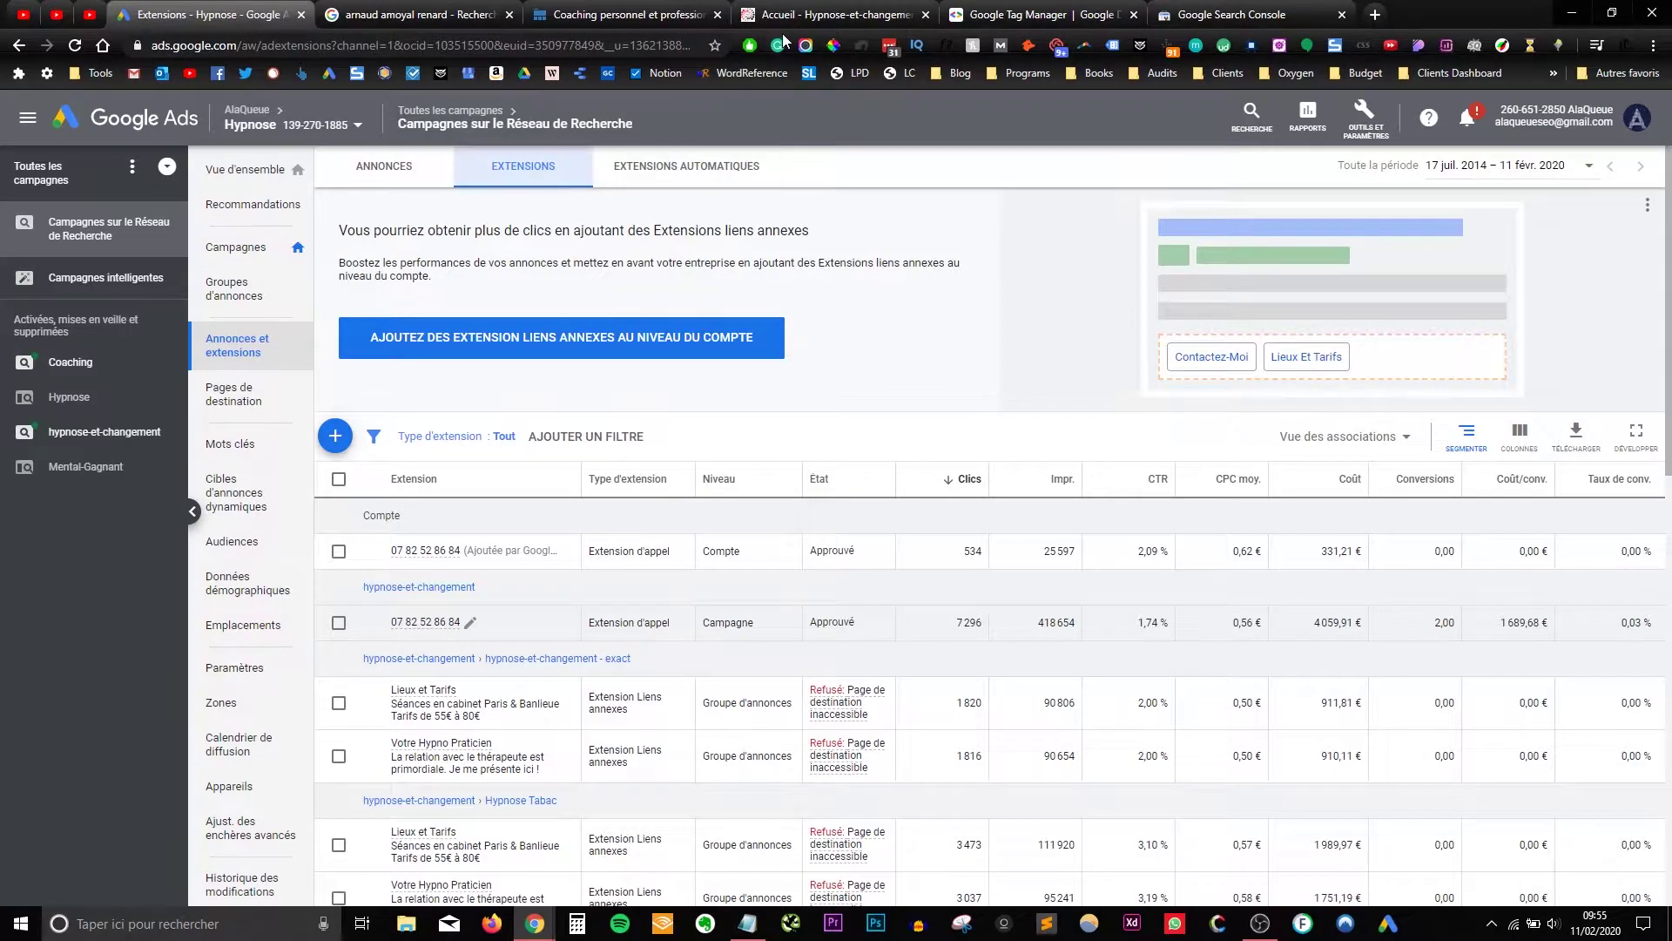
- Enable Google Tag Assistant on the contact page of the Mental Coach website
{"action": "left_click", "coordinate": [595, 10]}
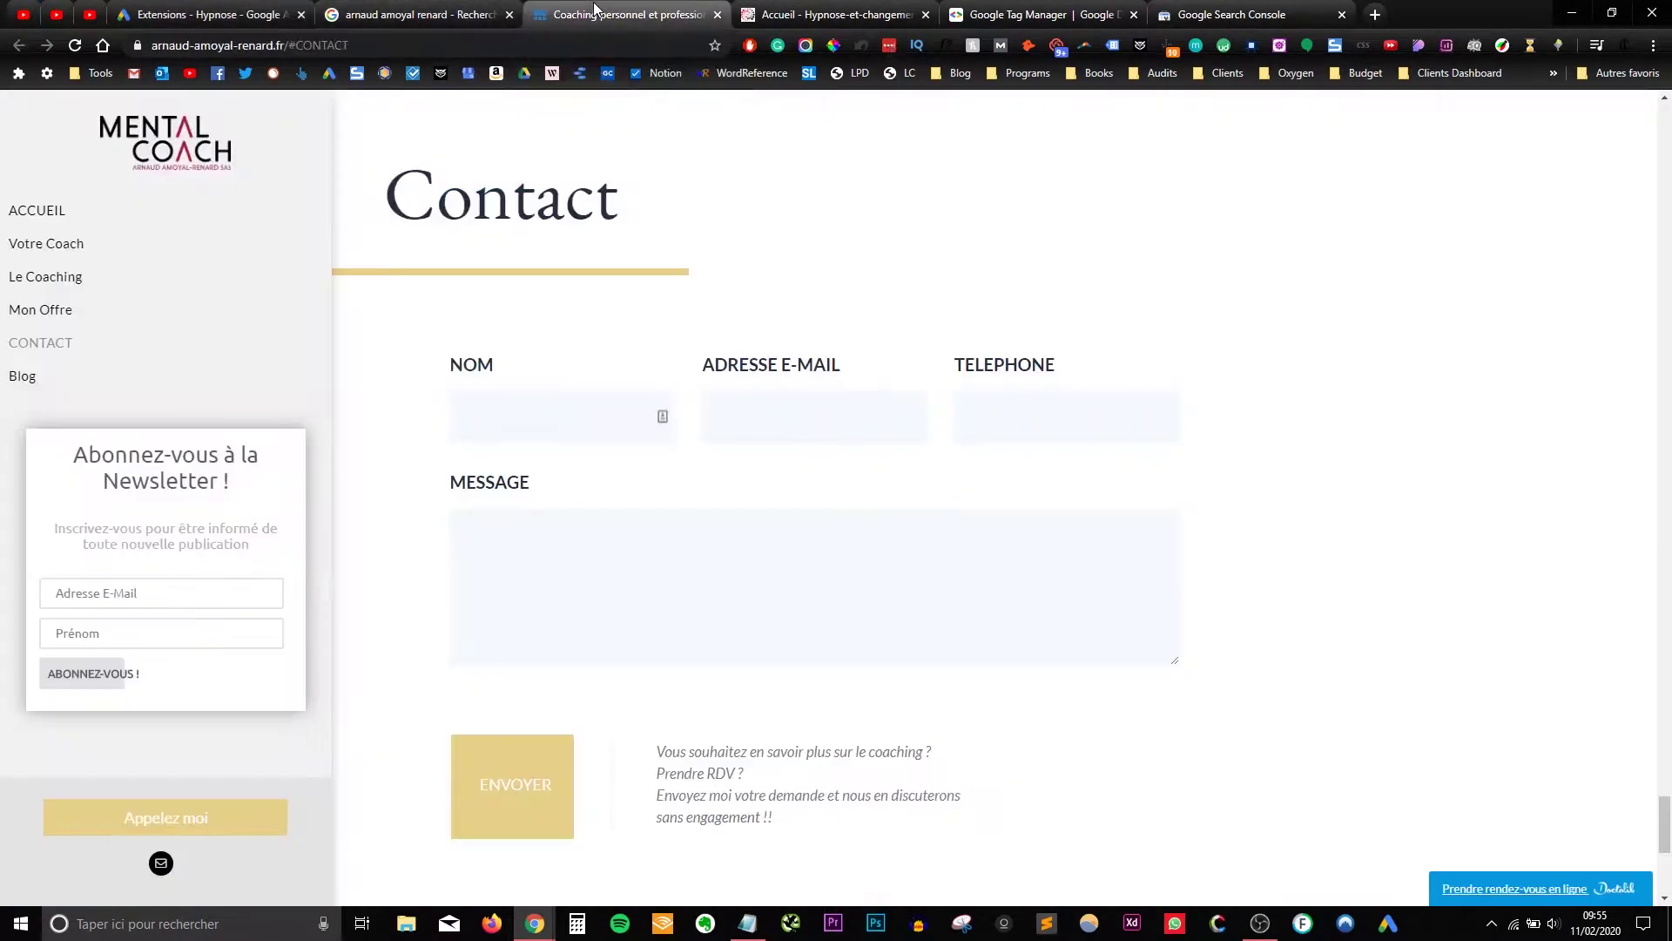
{"action": "left_click", "coordinate": [1112, 44]}
{"action": "left_click", "coordinate": [779, 221]}
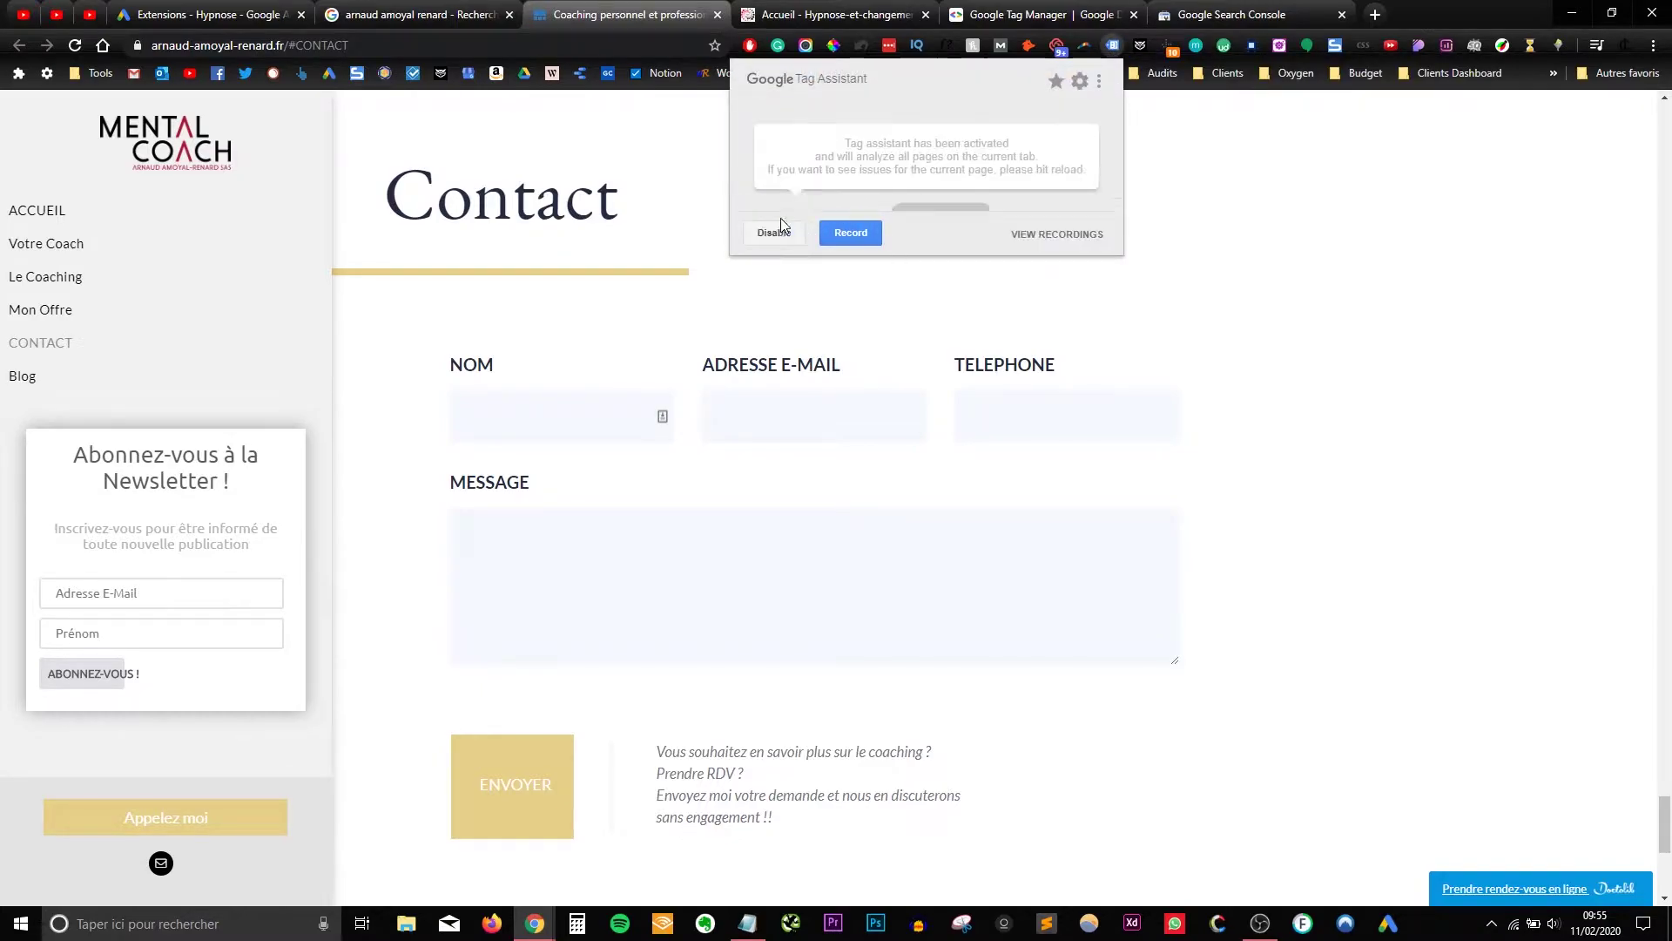
- Enable Google Tag Assistant on hypnose-et-changement.fr and reload the page
{"action": "left_click", "coordinate": [795, 11]}
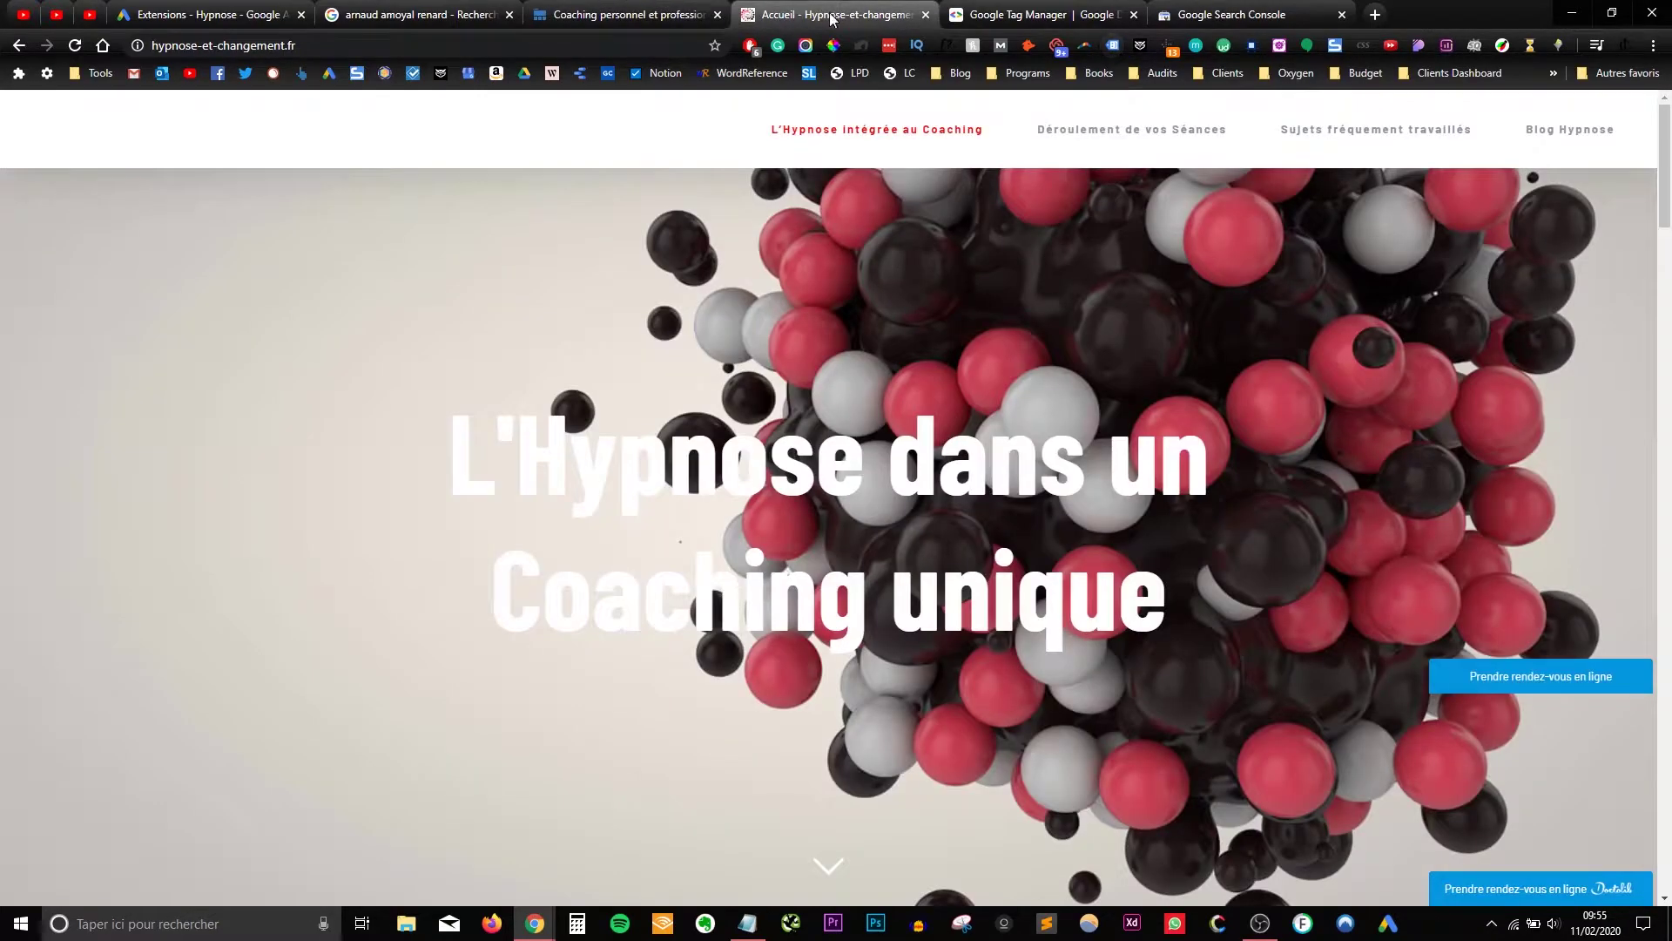
{"action": "left_click", "coordinate": [1112, 44]}
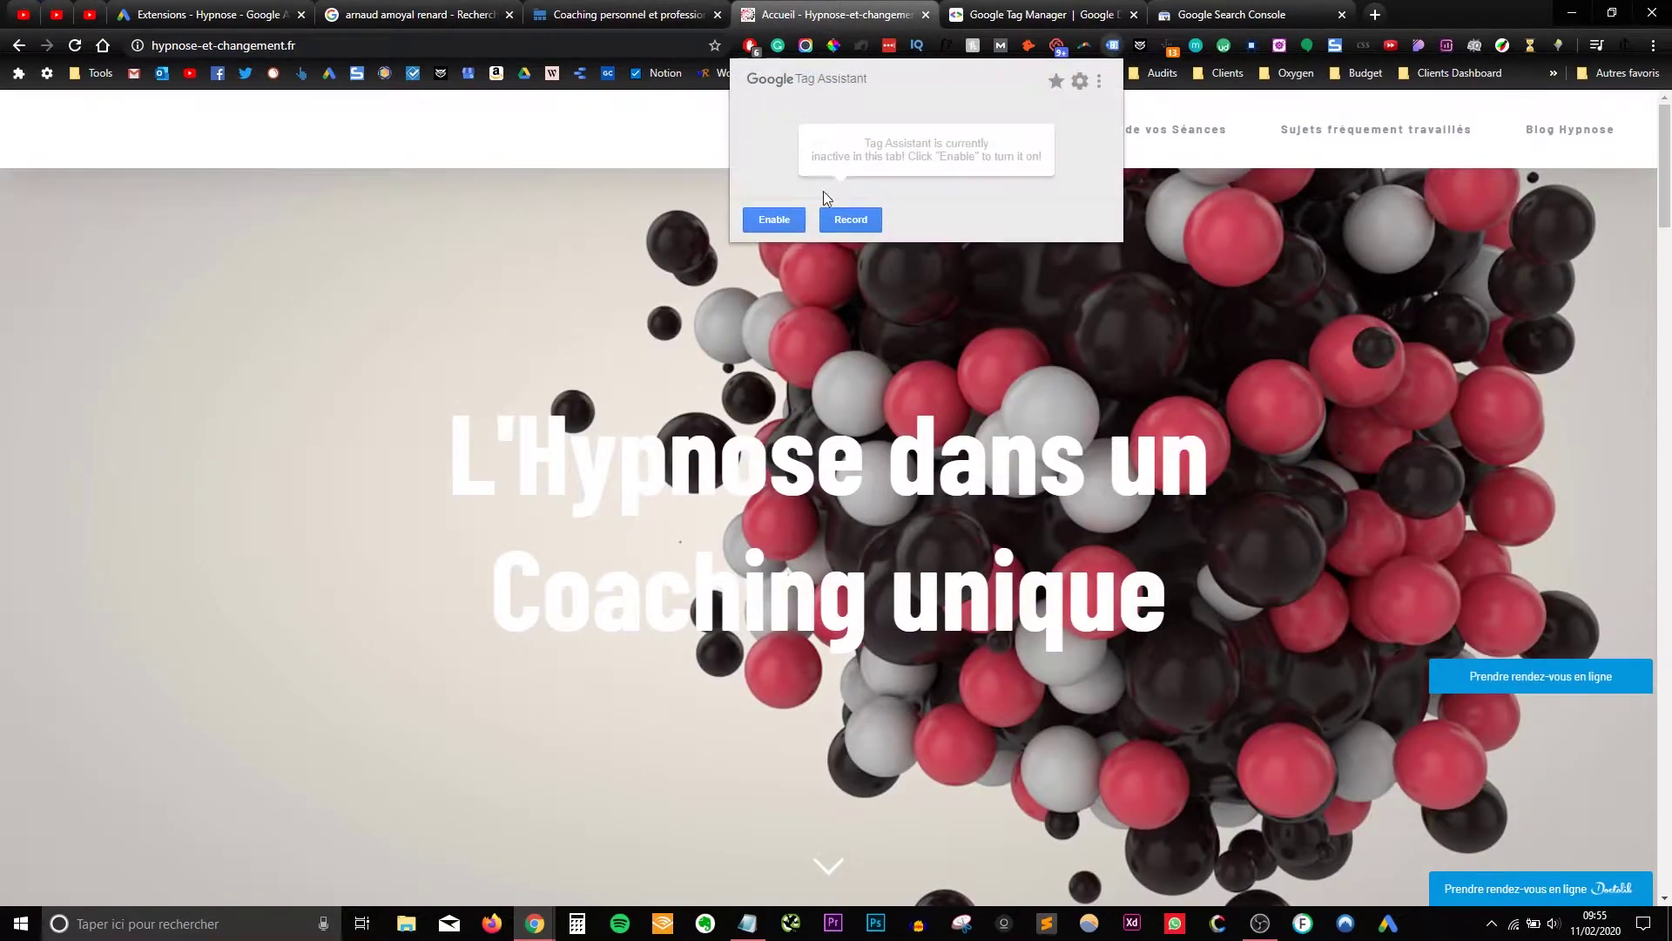
{"action": "left_click", "coordinate": [75, 44]}
- Reload the Mental Coach contact page and check Tag Assistant's analysis for it and for hypnose-et-changement.fr
{"action": "left_click", "coordinate": [652, 10]}
{"action": "left_click", "coordinate": [75, 45]}
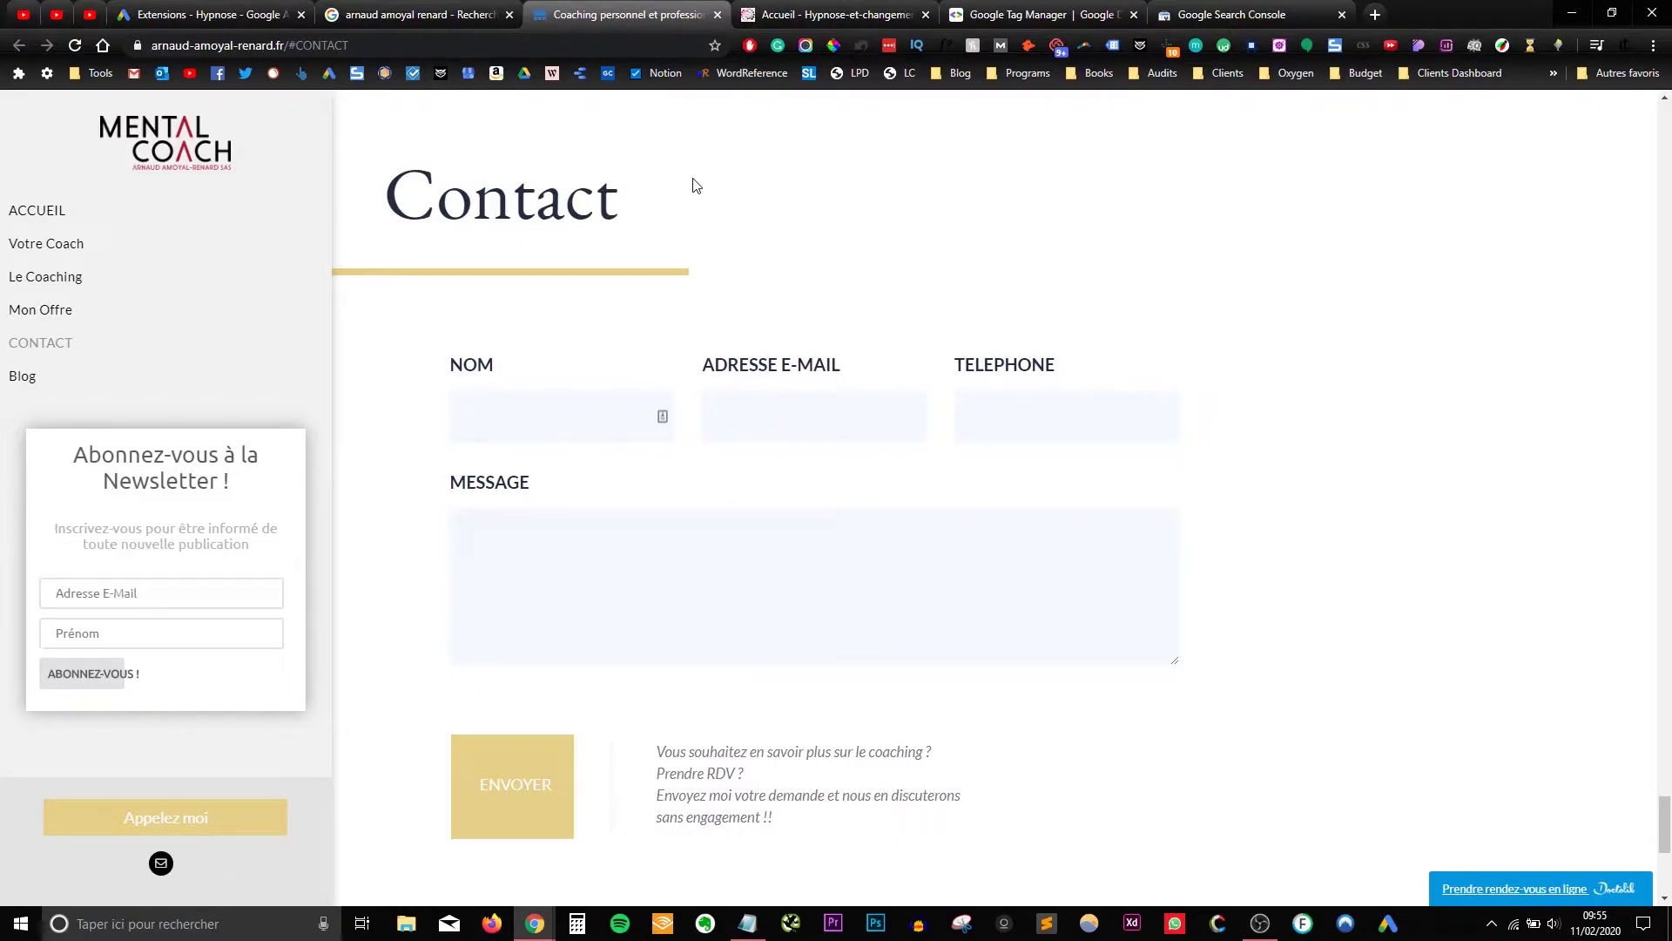
{"action": "left_click", "coordinate": [1112, 45]}
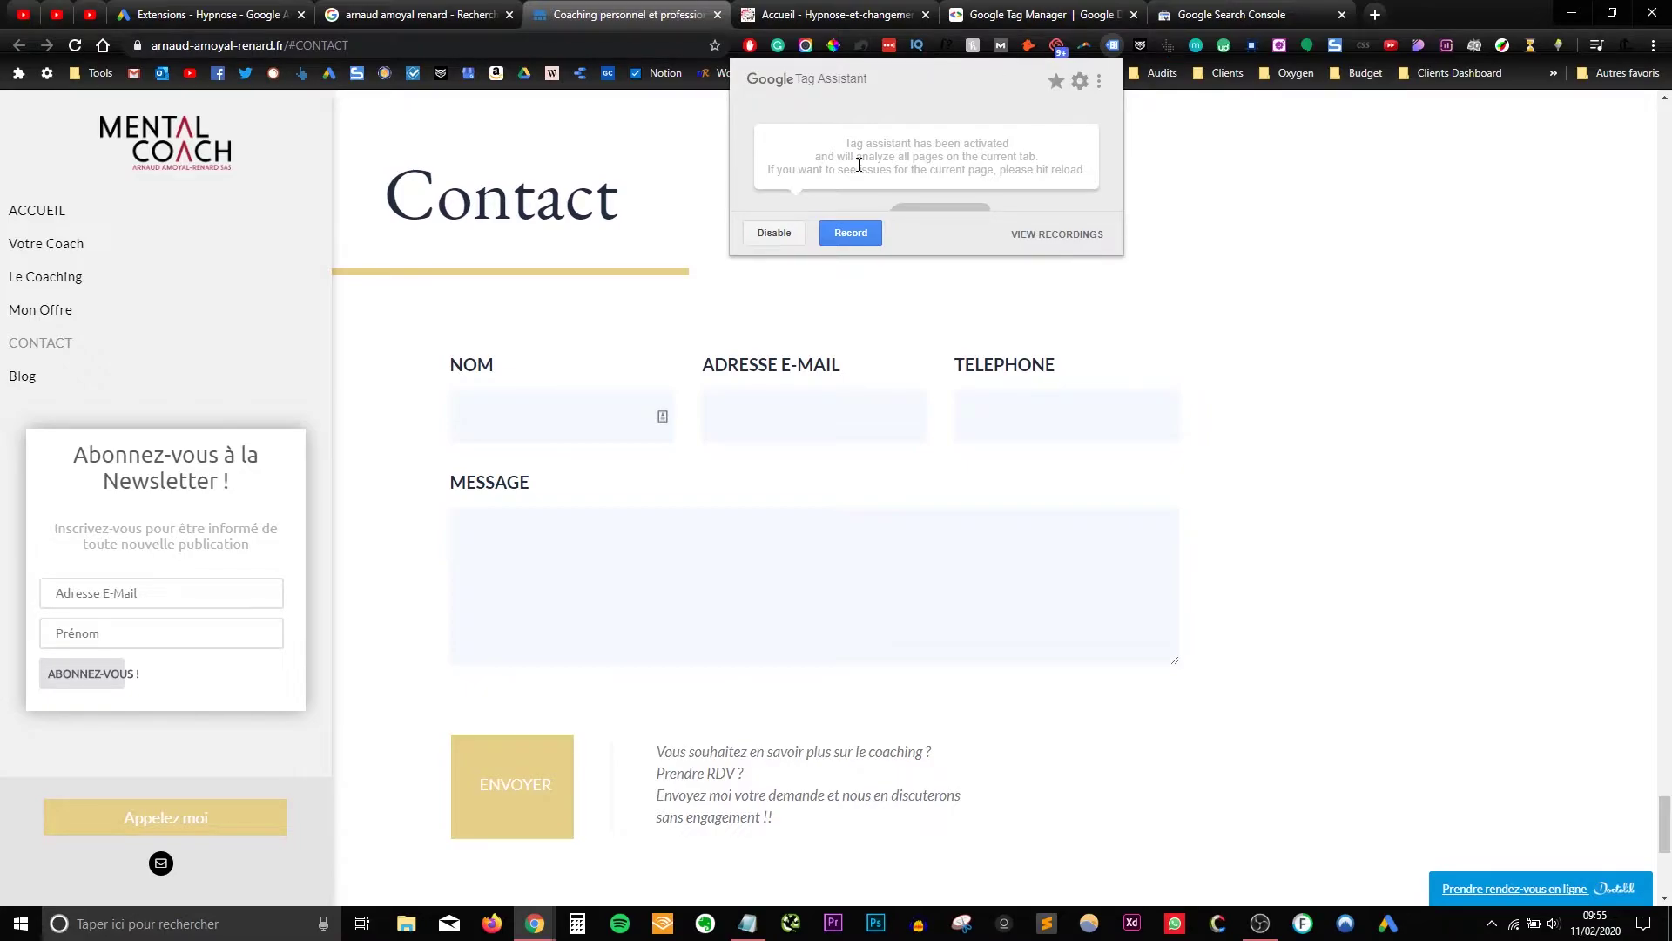
{"action": "left_click", "coordinate": [832, 14]}
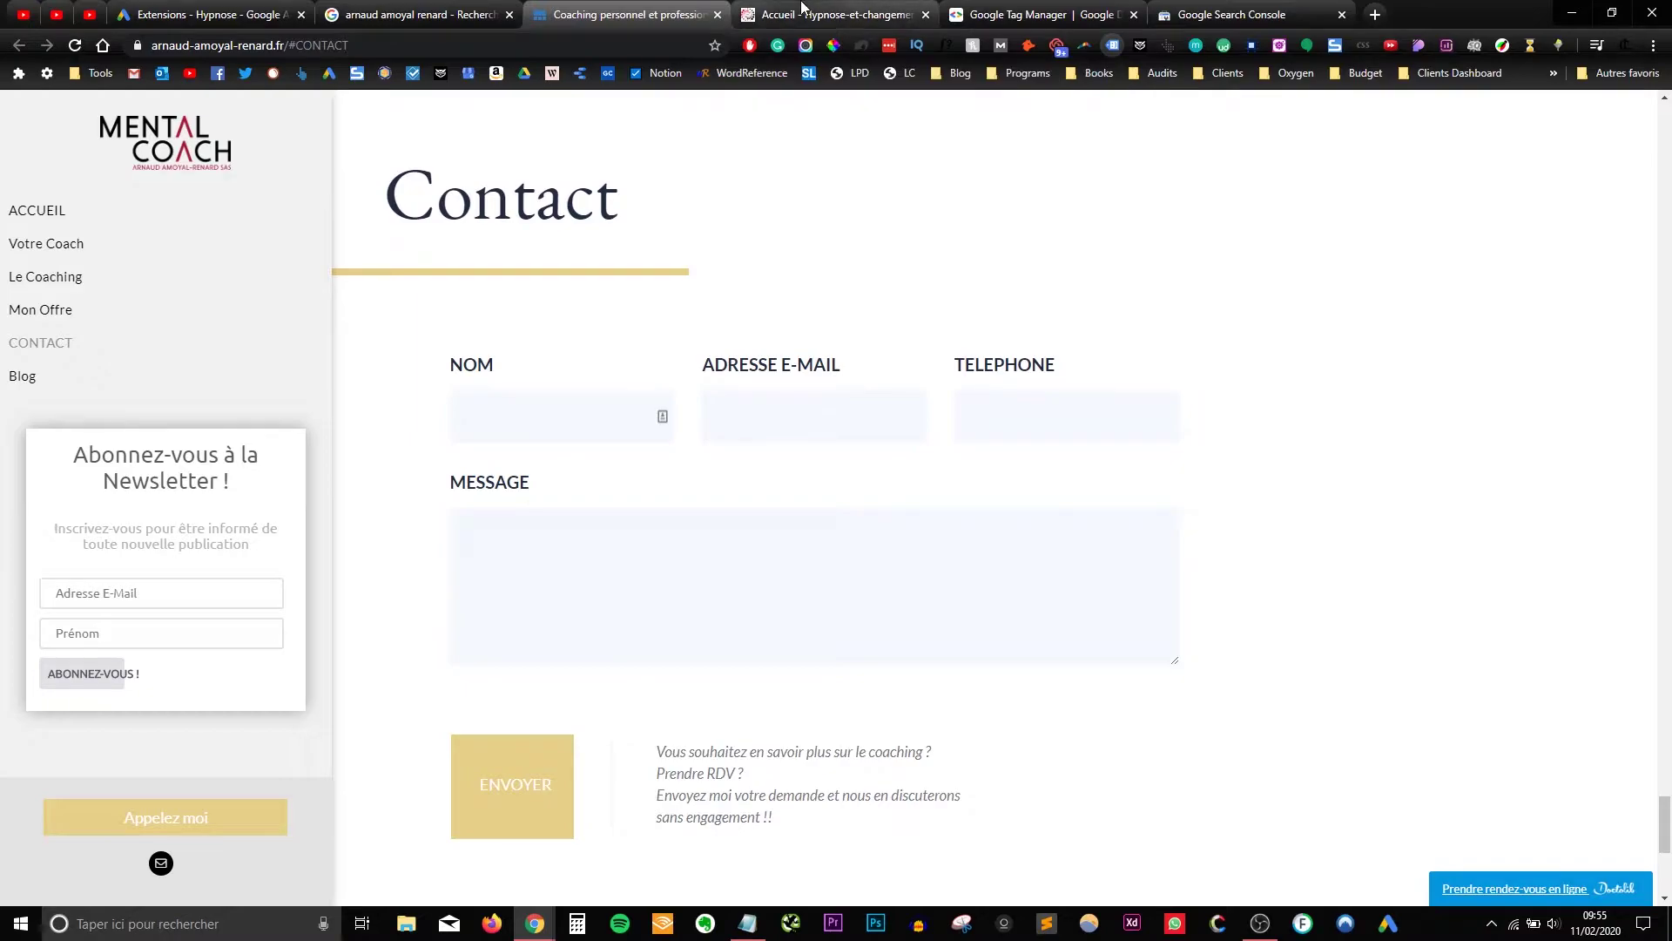
{"action": "left_click", "coordinate": [1112, 45]}
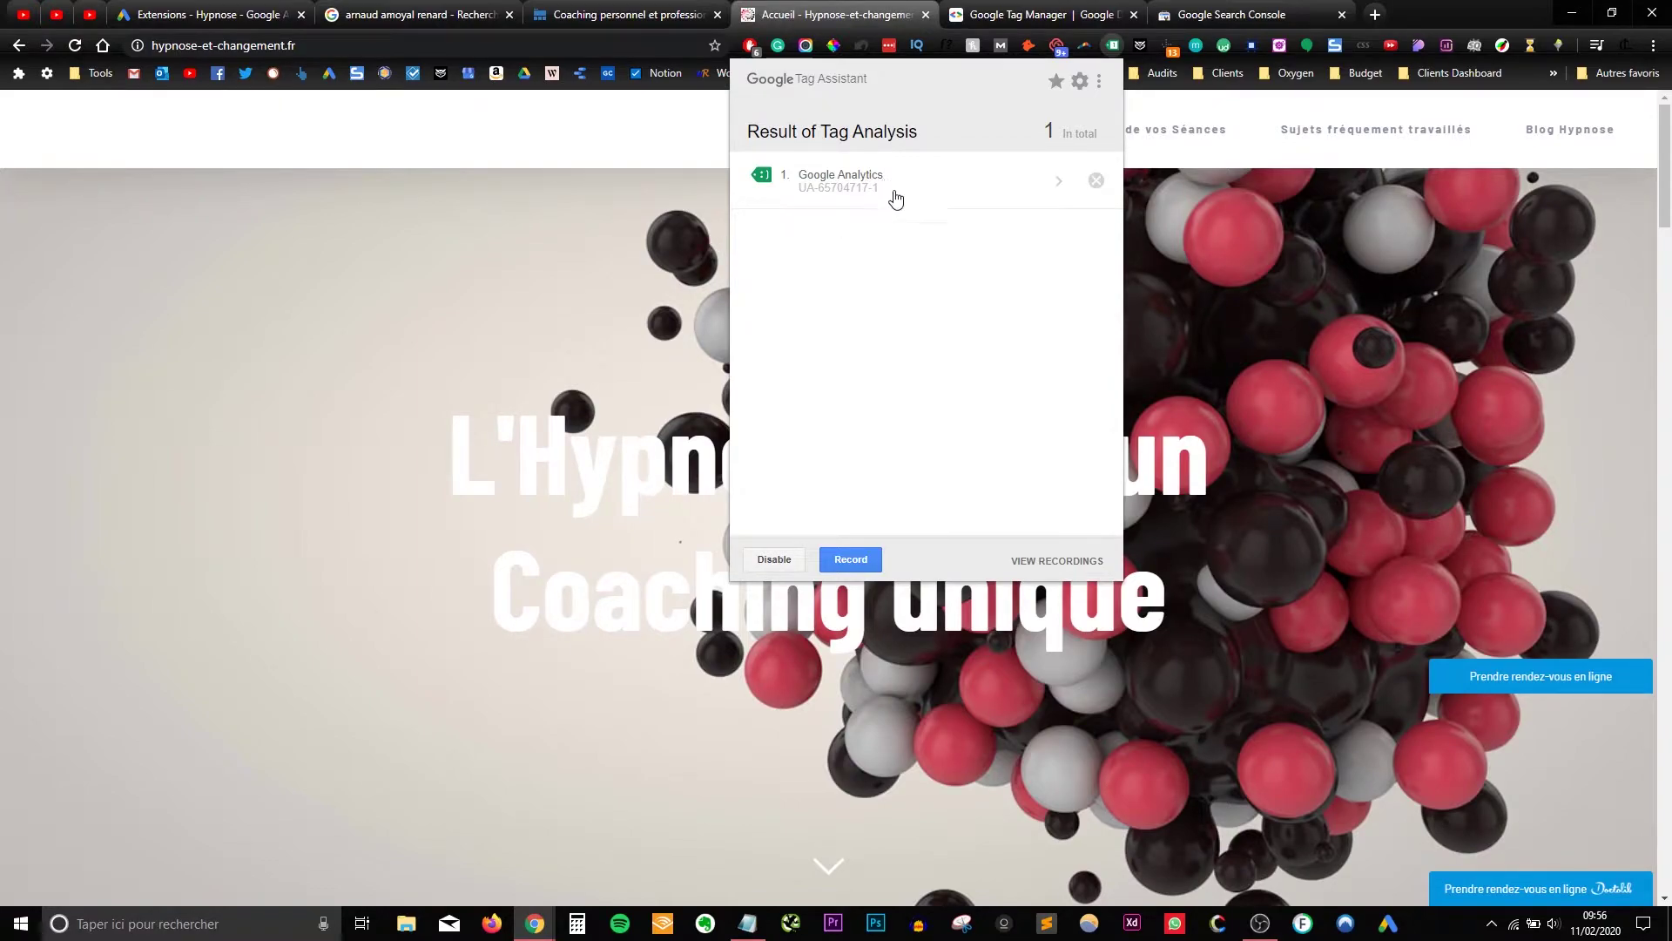
- Examine the Google Tag Manager and Search Console pages, and recheck the tag analysis of hypnose-et-changement.fr
{"action": "left_click", "coordinate": [997, 9]}
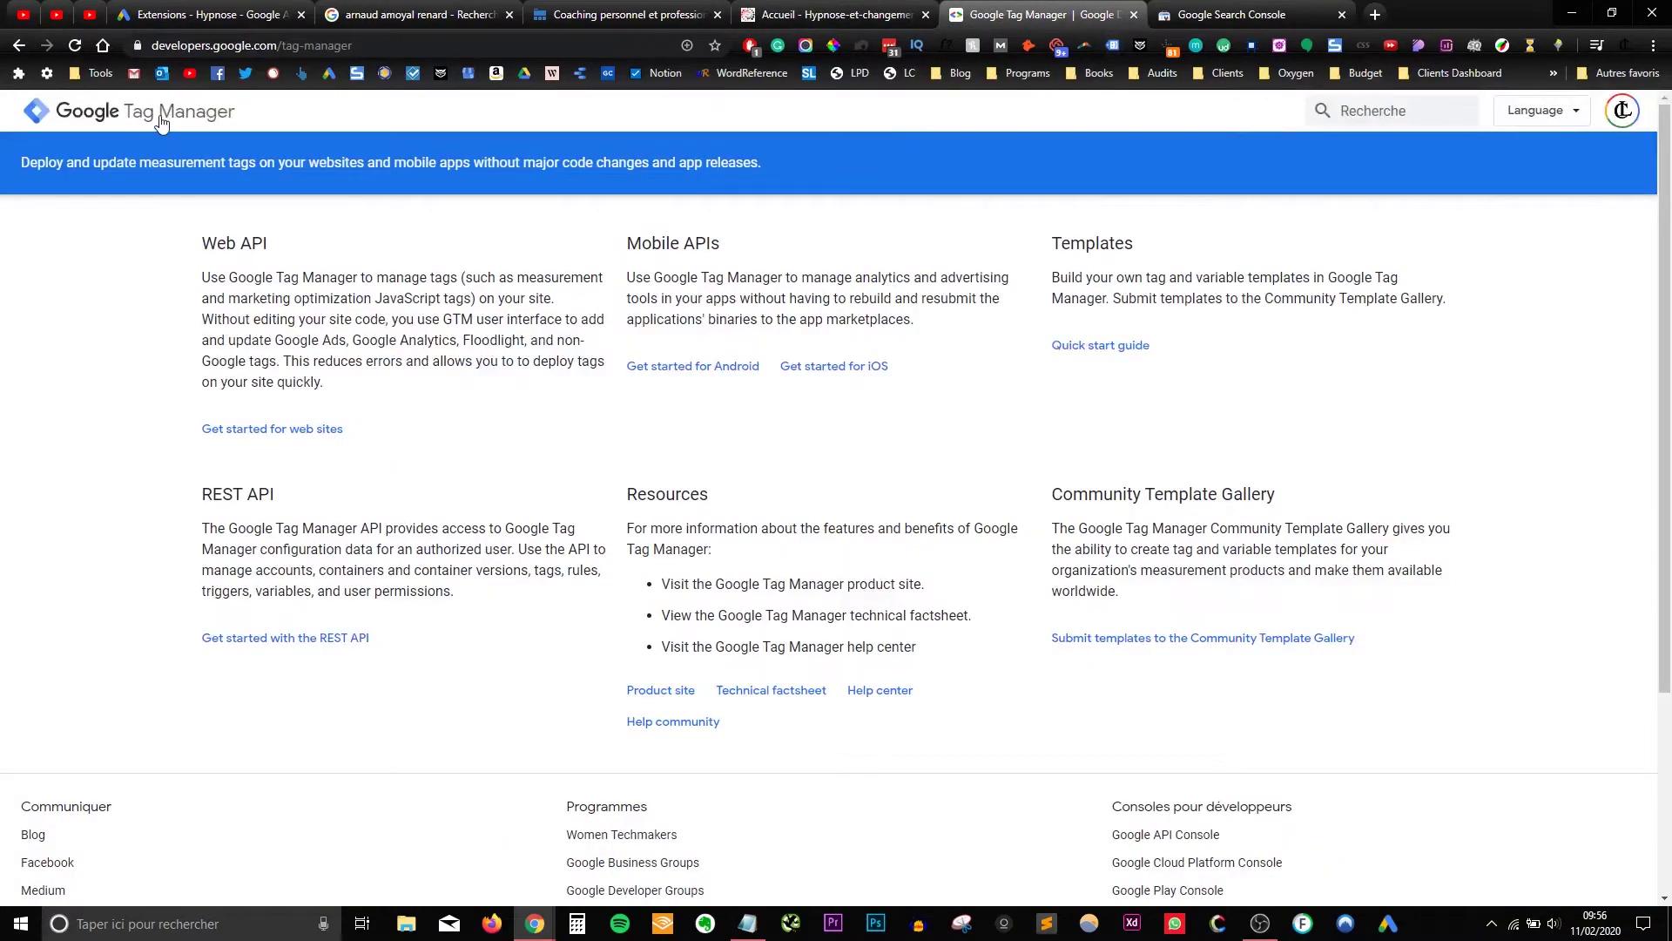
{"action": "left_click", "coordinate": [1164, 17]}
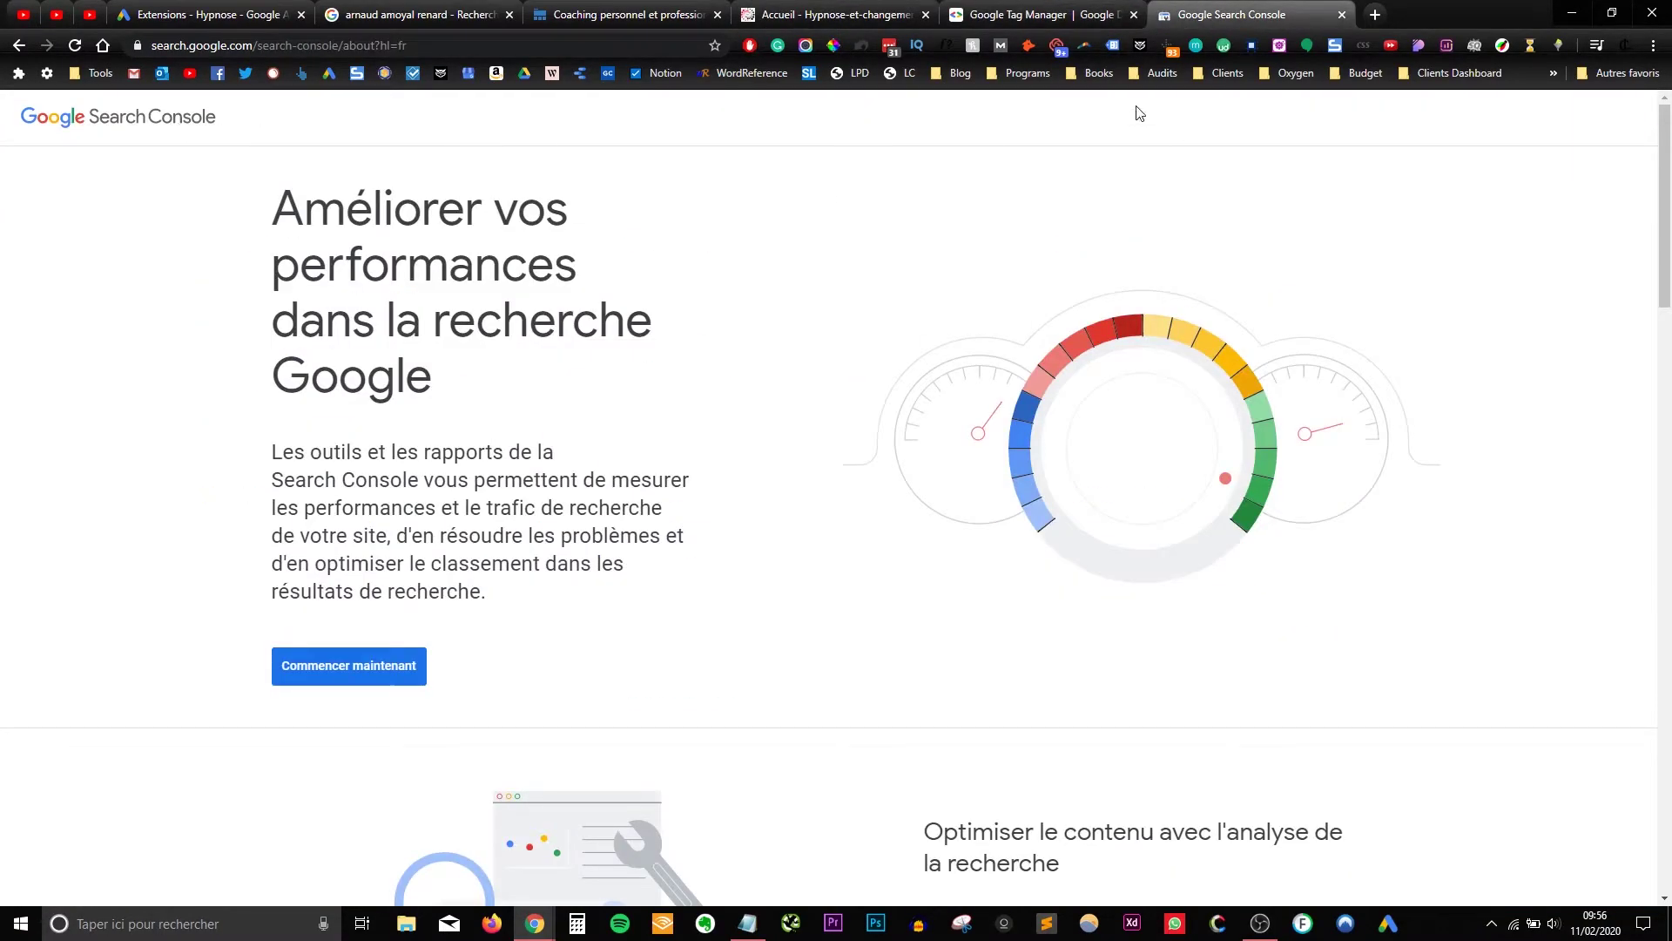
{"action": "left_click", "coordinate": [841, 11]}
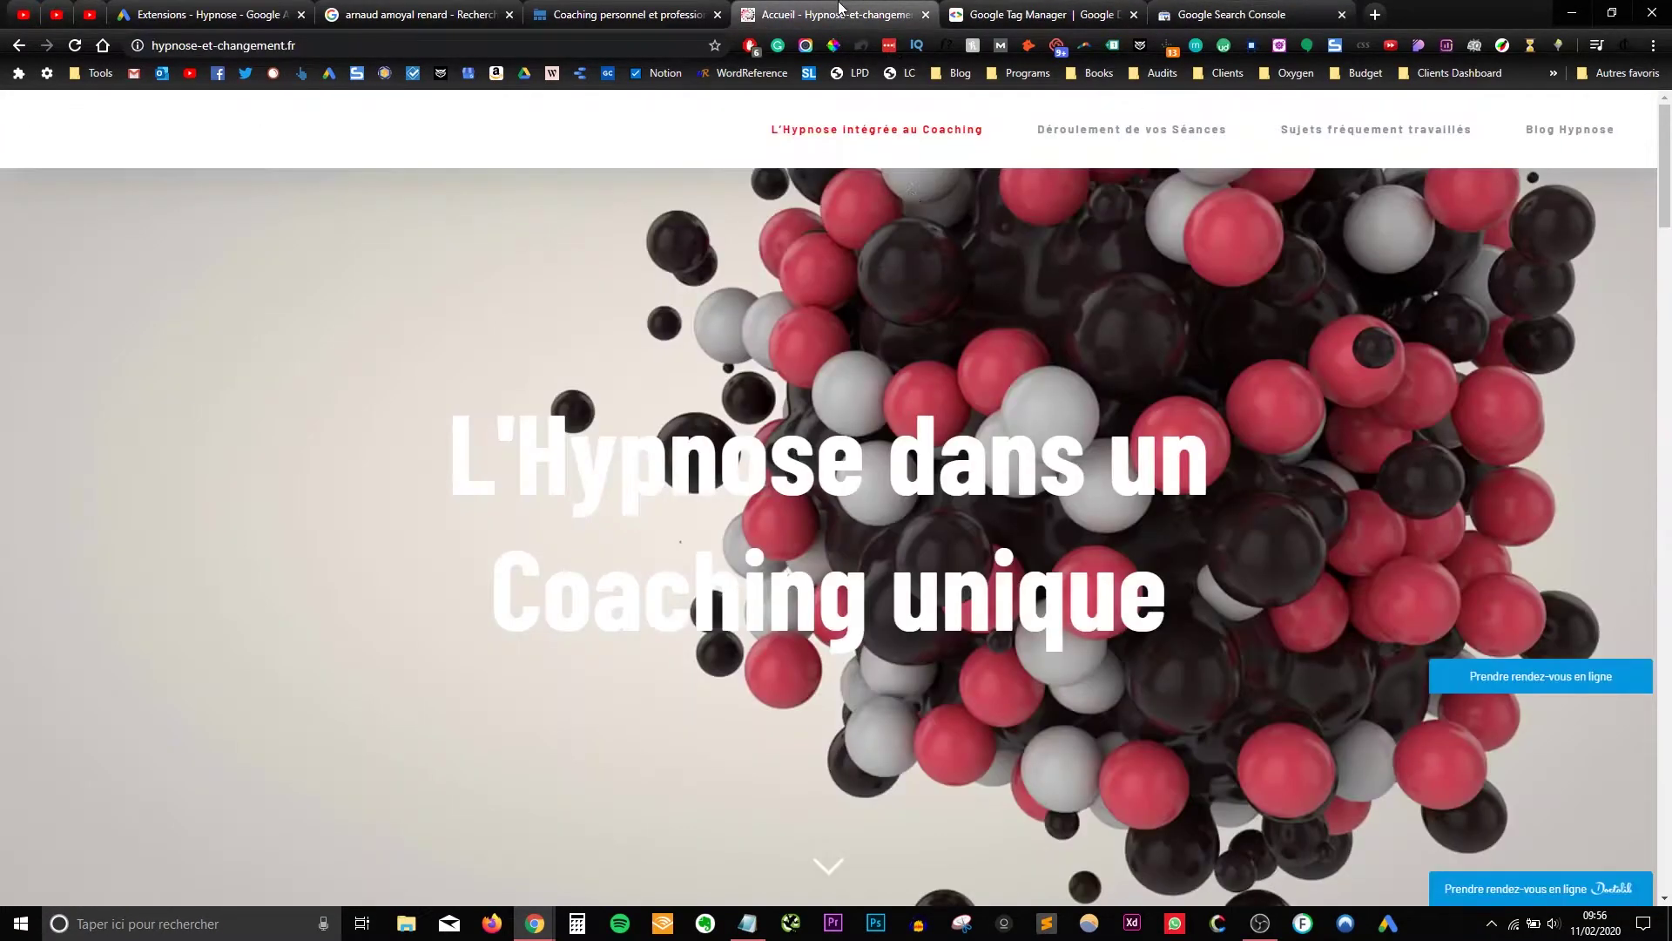
{"action": "left_click", "coordinate": [1114, 47]}
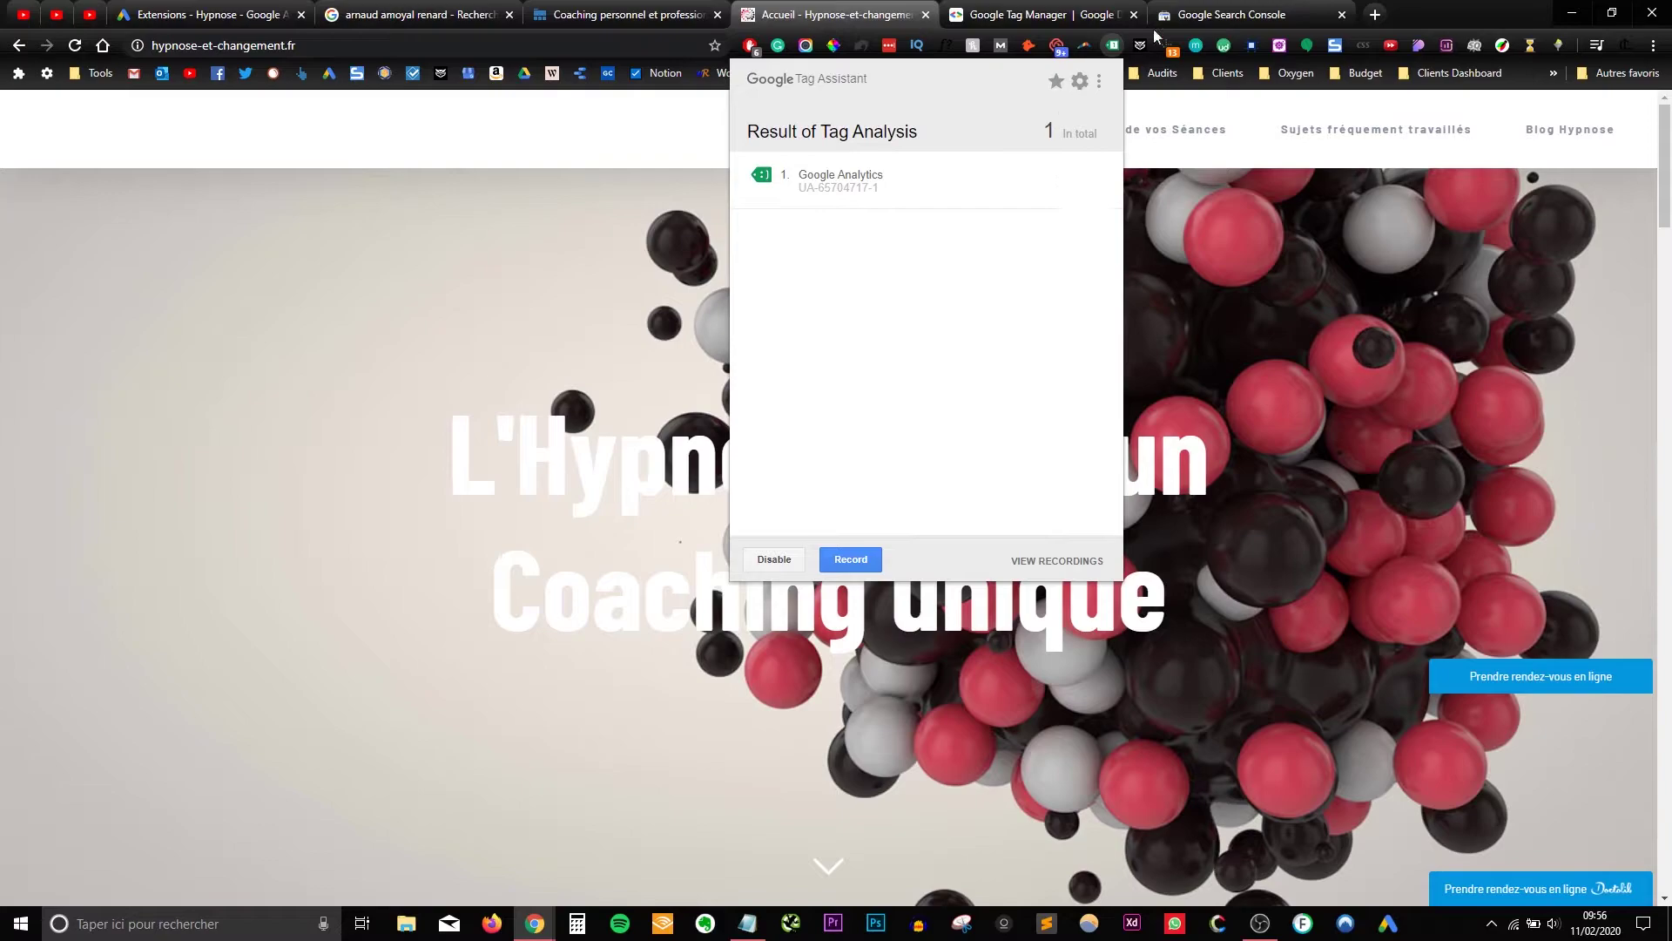
{"action": "left_click", "coordinate": [1228, 14]}
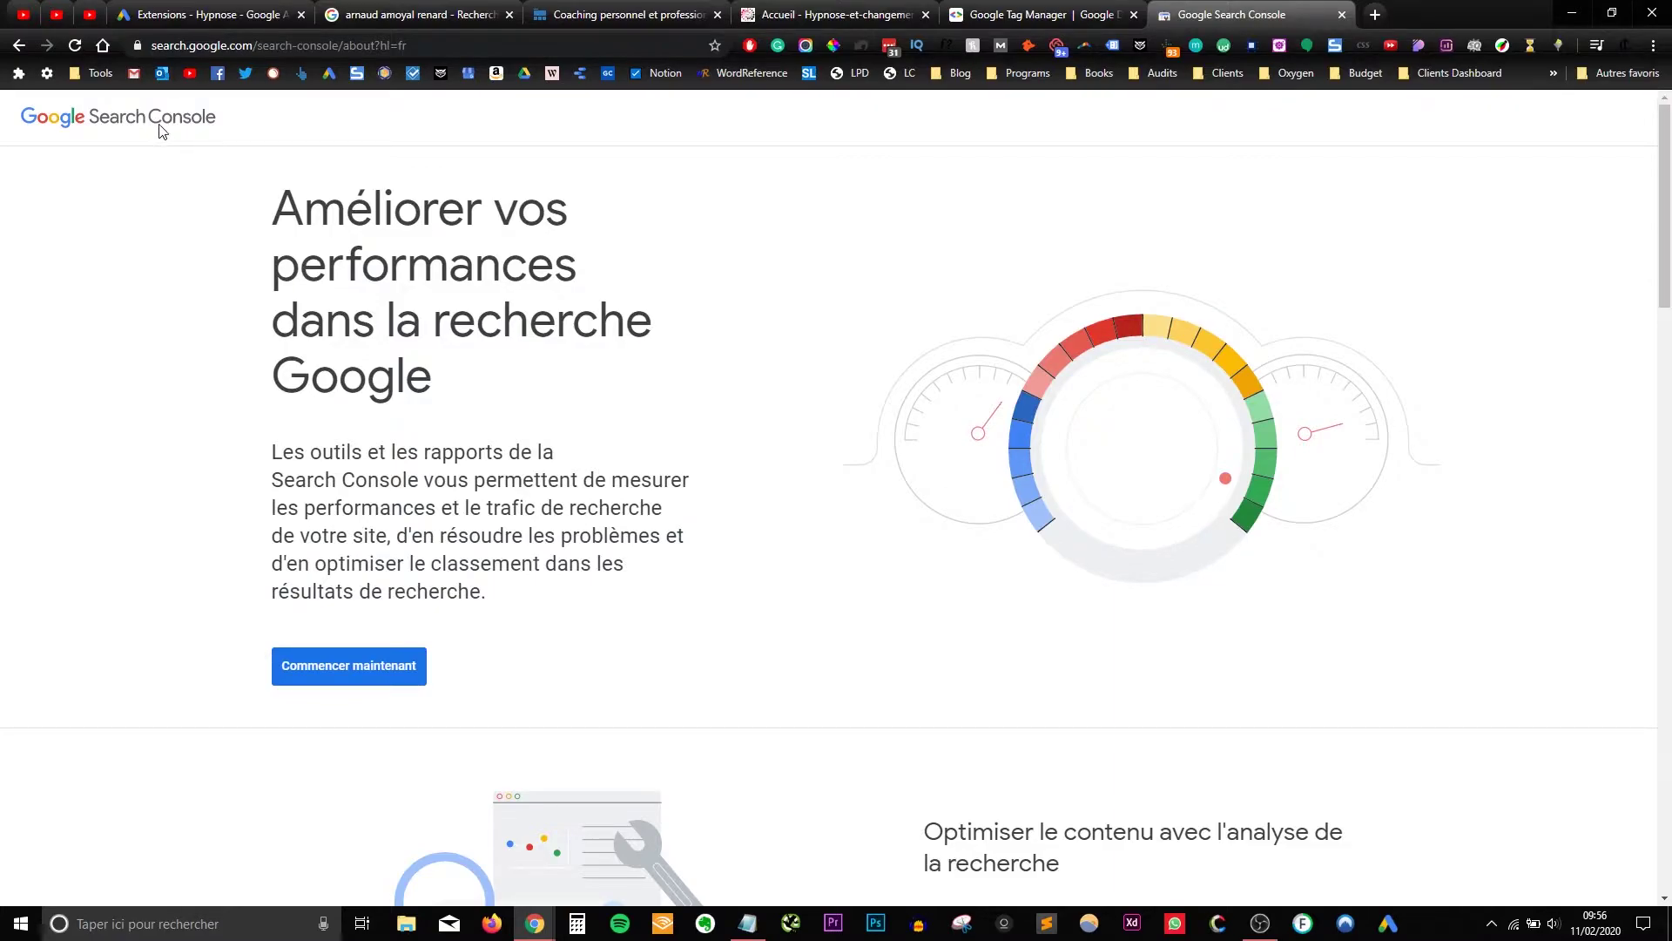
{"action": "left_click", "coordinate": [1022, 8]}
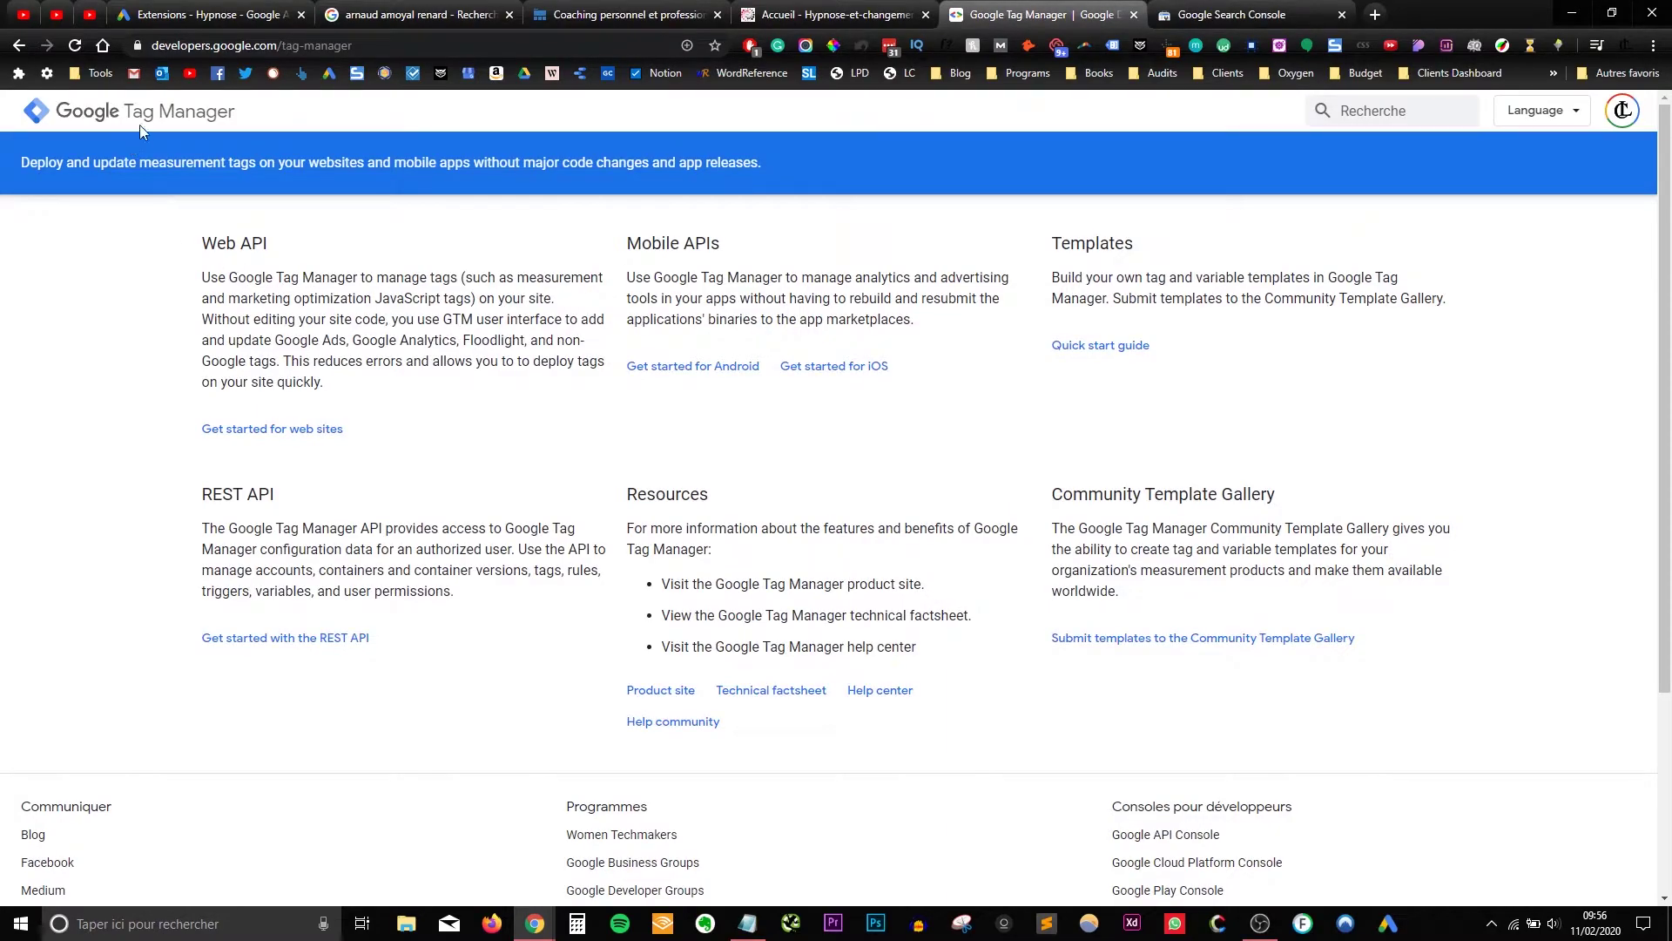
{"action": "left_click", "coordinate": [1207, 7]}
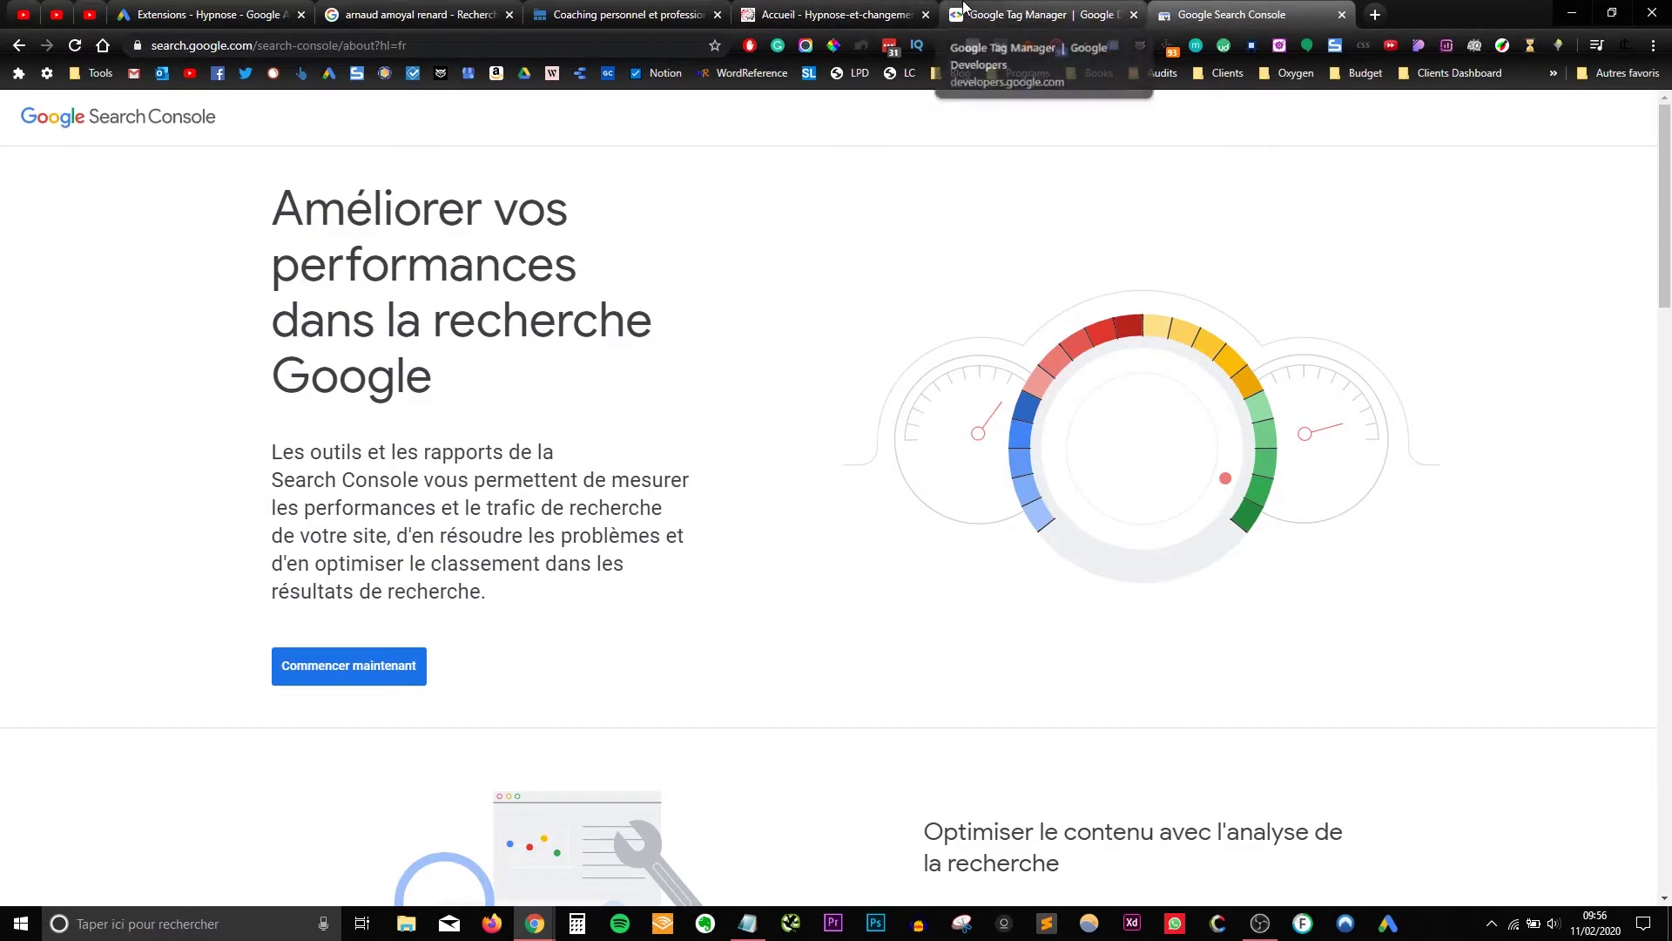
- Review the Google Tag Manager page and check Tag Assistant's results for the hypnose-et-changement.fr home page again
{"action": "left_click", "coordinate": [875, 9]}
{"action": "left_click", "coordinate": [1015, 7]}
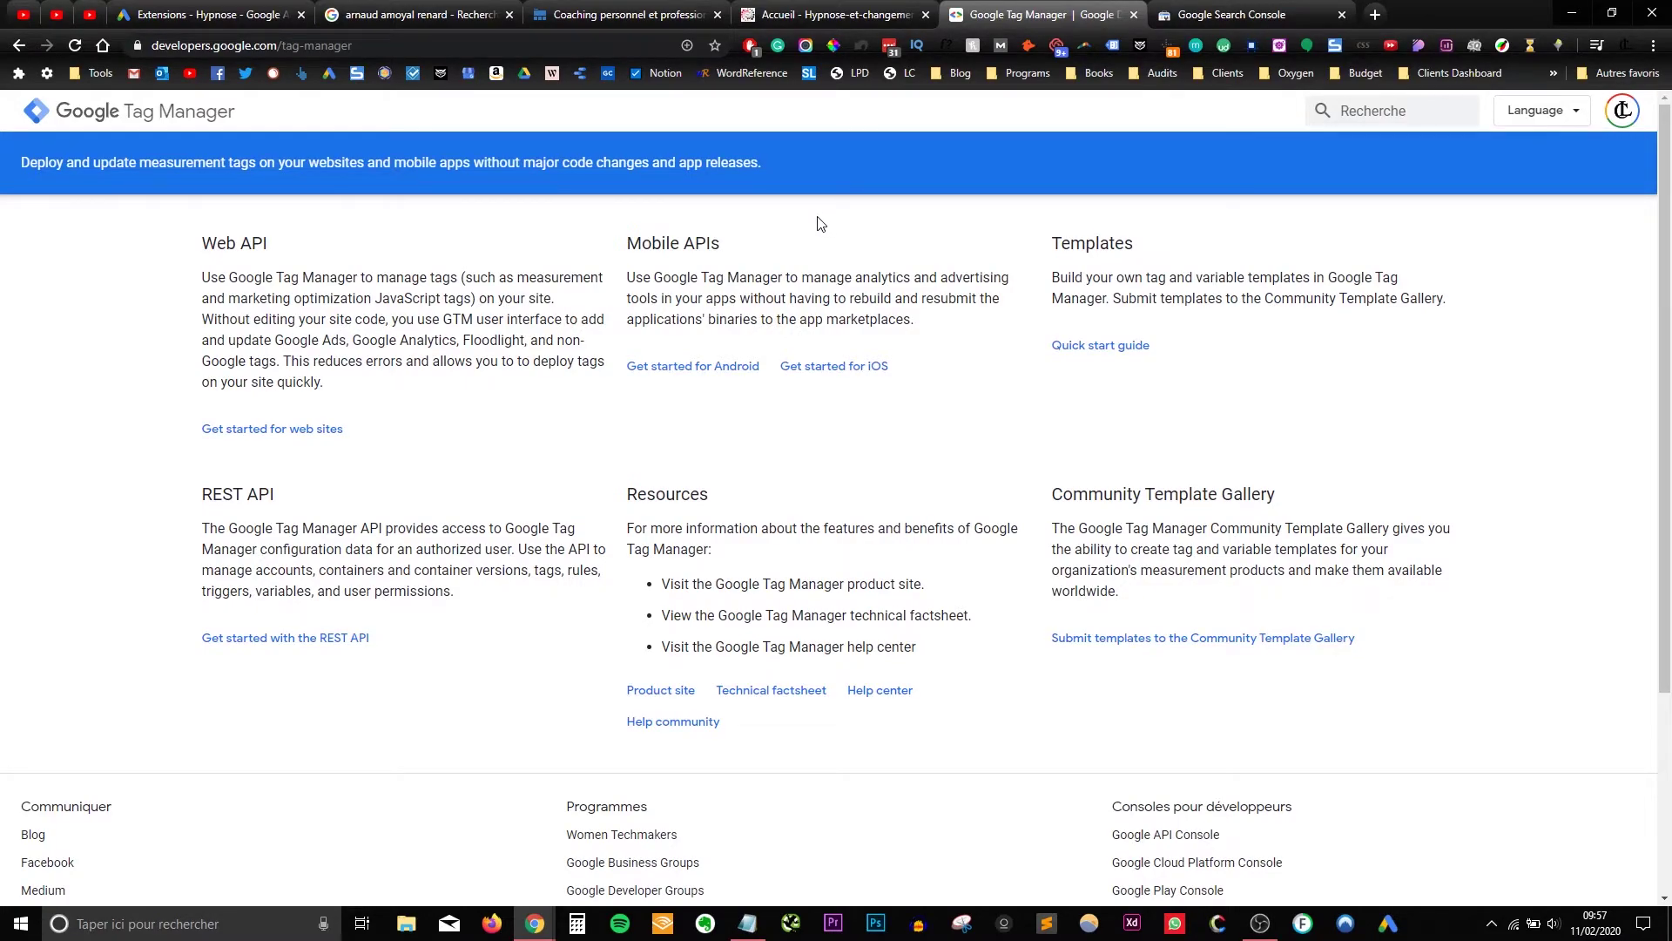
{"action": "left_click", "coordinate": [805, 9]}
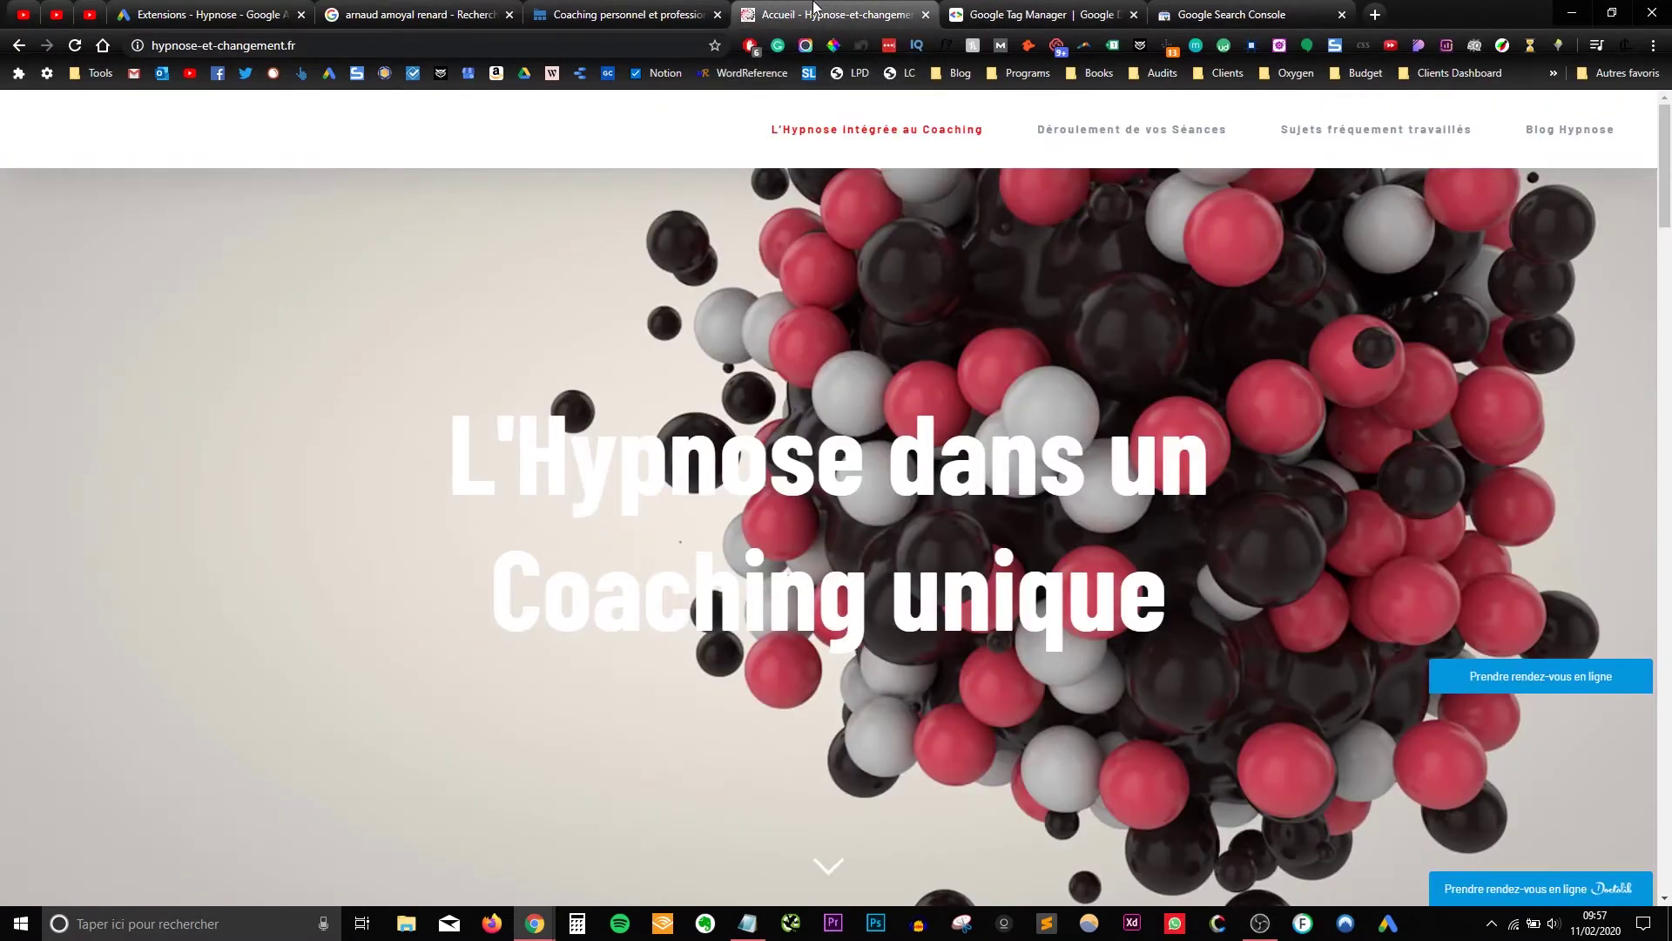
{"action": "left_click", "coordinate": [1110, 45]}
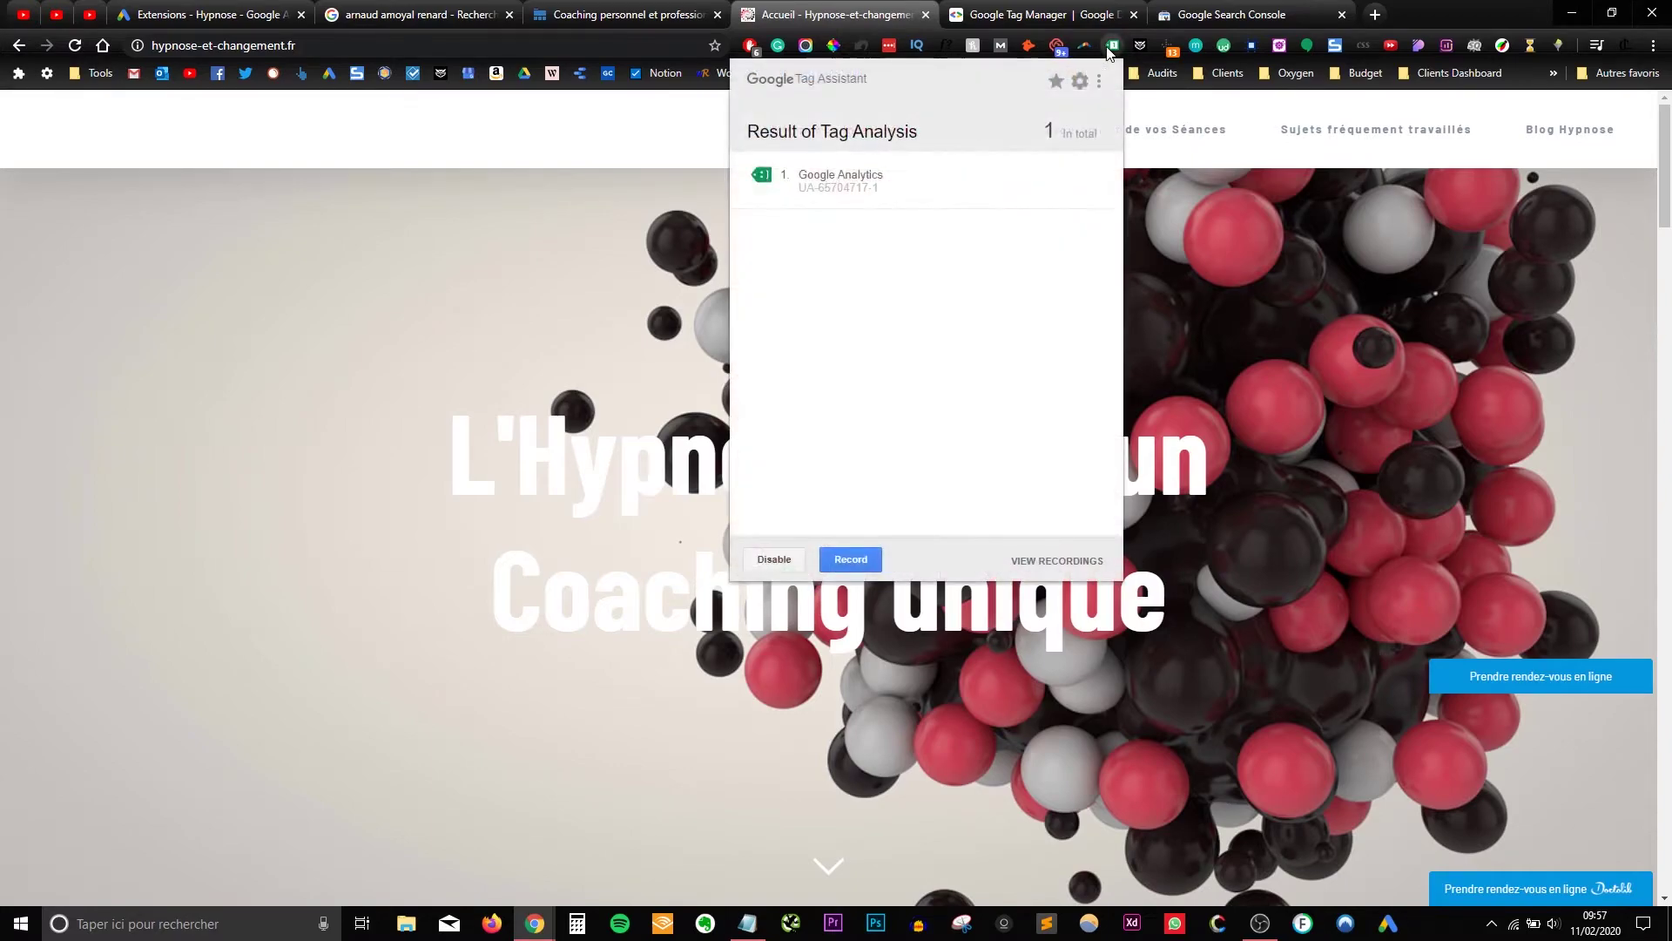
{"action": "left_click", "coordinate": [827, 7]}
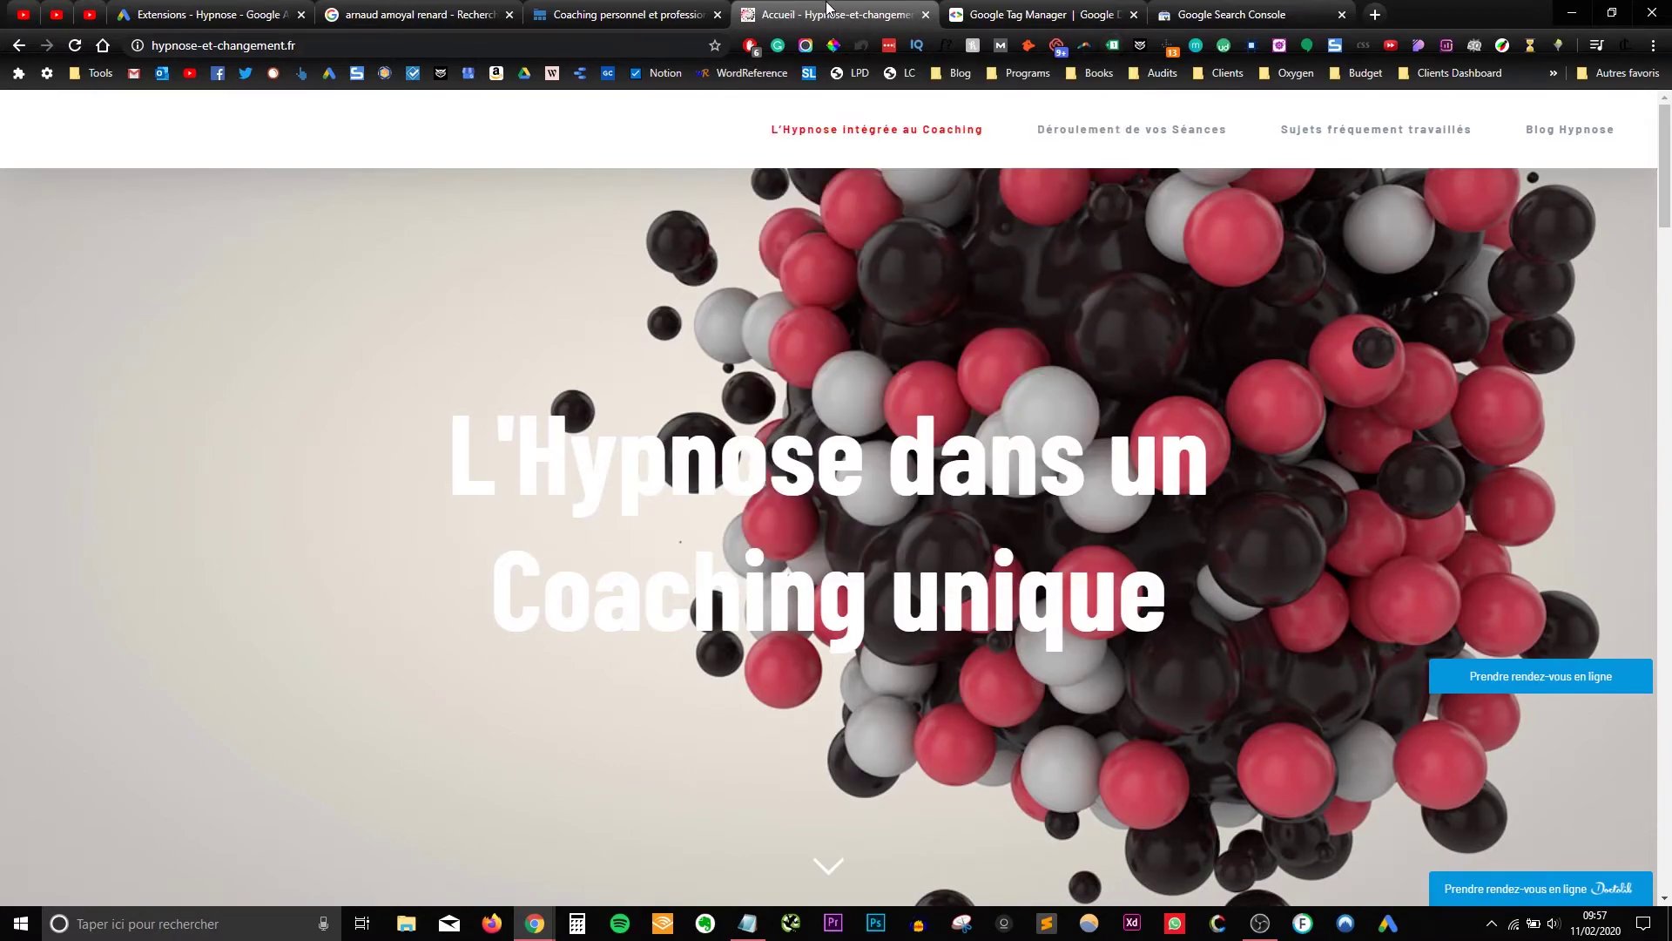
- Look over the Google Tag Manager and Search Console pages, ending on the Mental Coach contact page
{"action": "left_click", "coordinate": [1006, 9]}
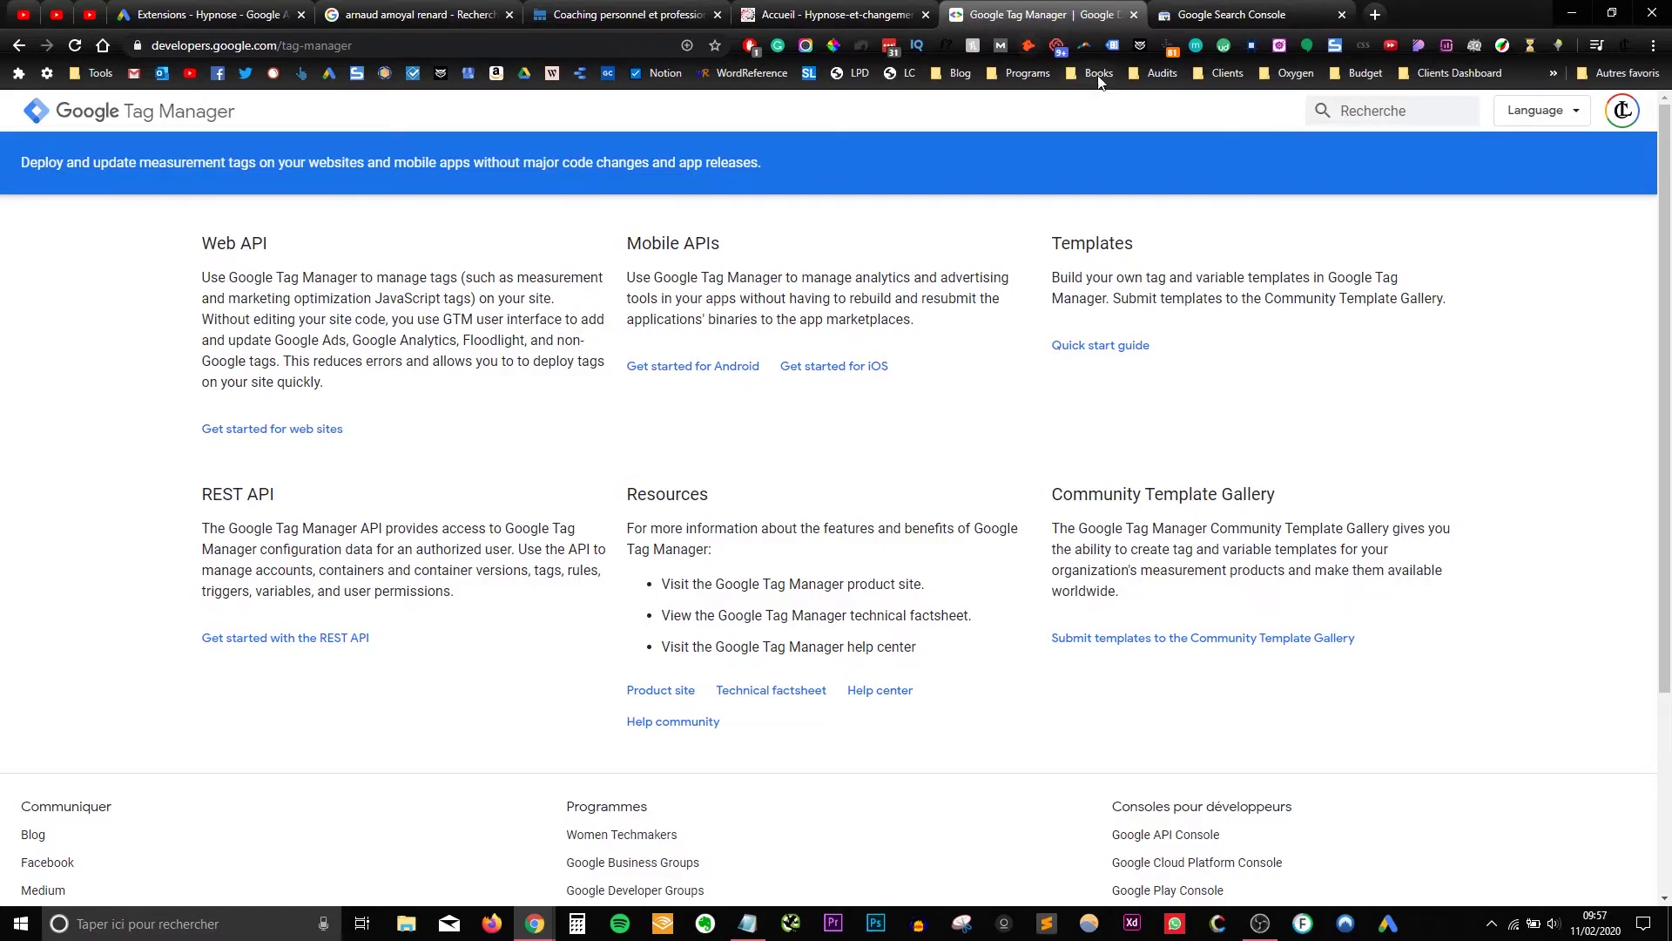
{"action": "left_click", "coordinate": [1233, 8]}
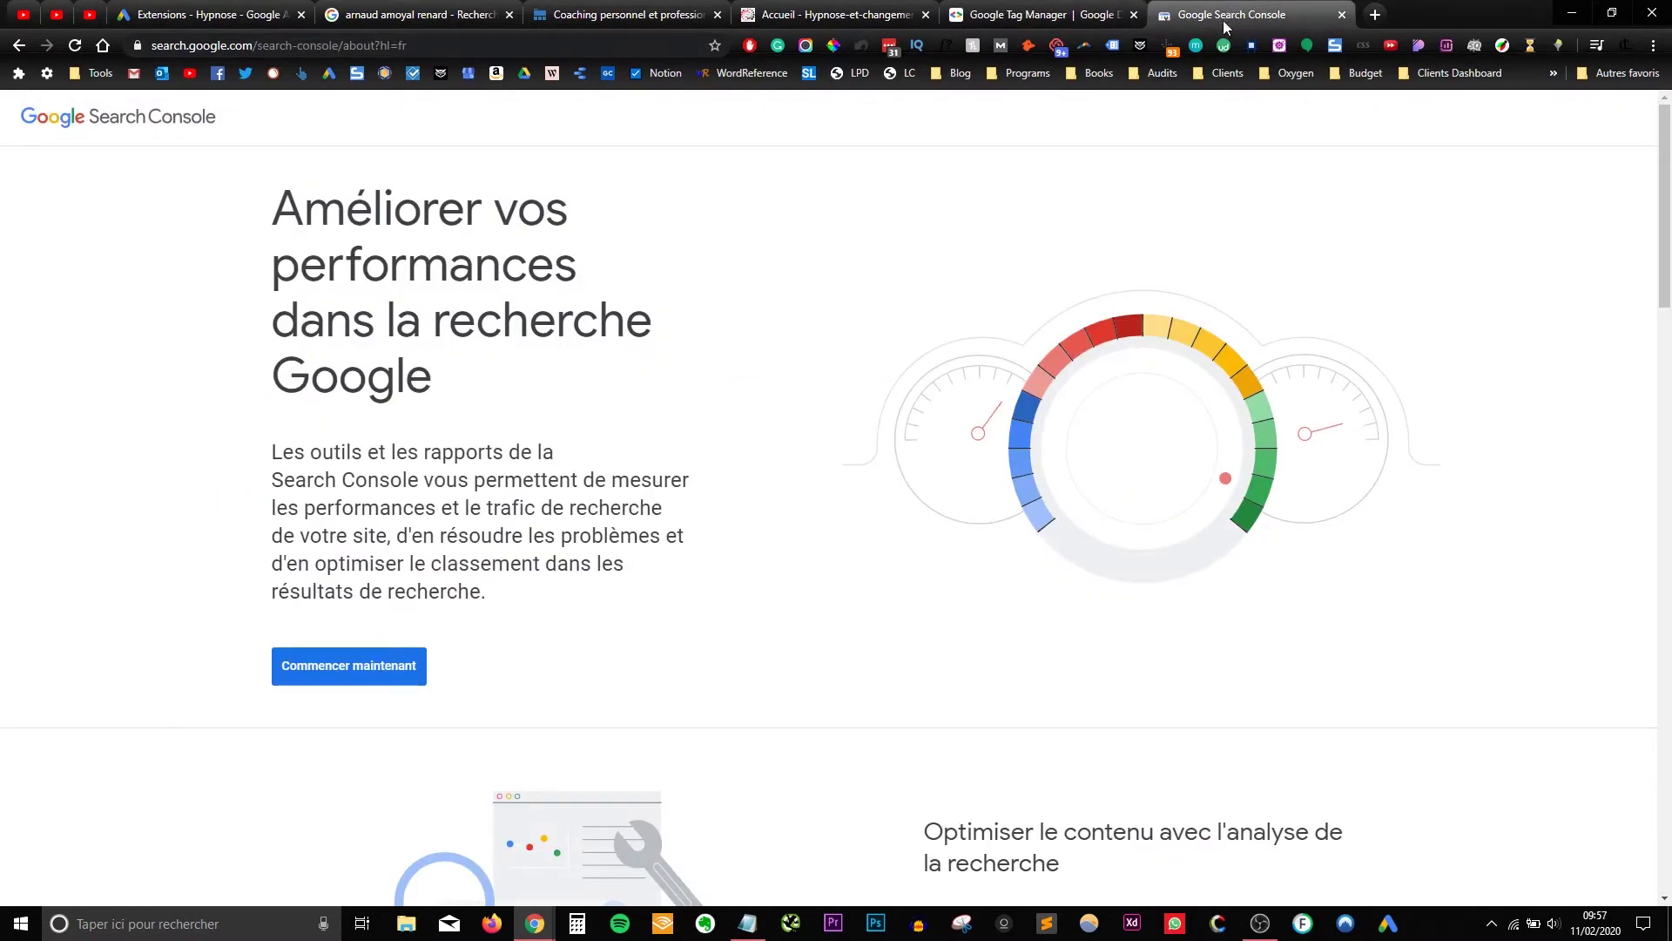
{"action": "left_click", "coordinate": [824, 10]}
{"action": "left_click", "coordinate": [651, 10]}
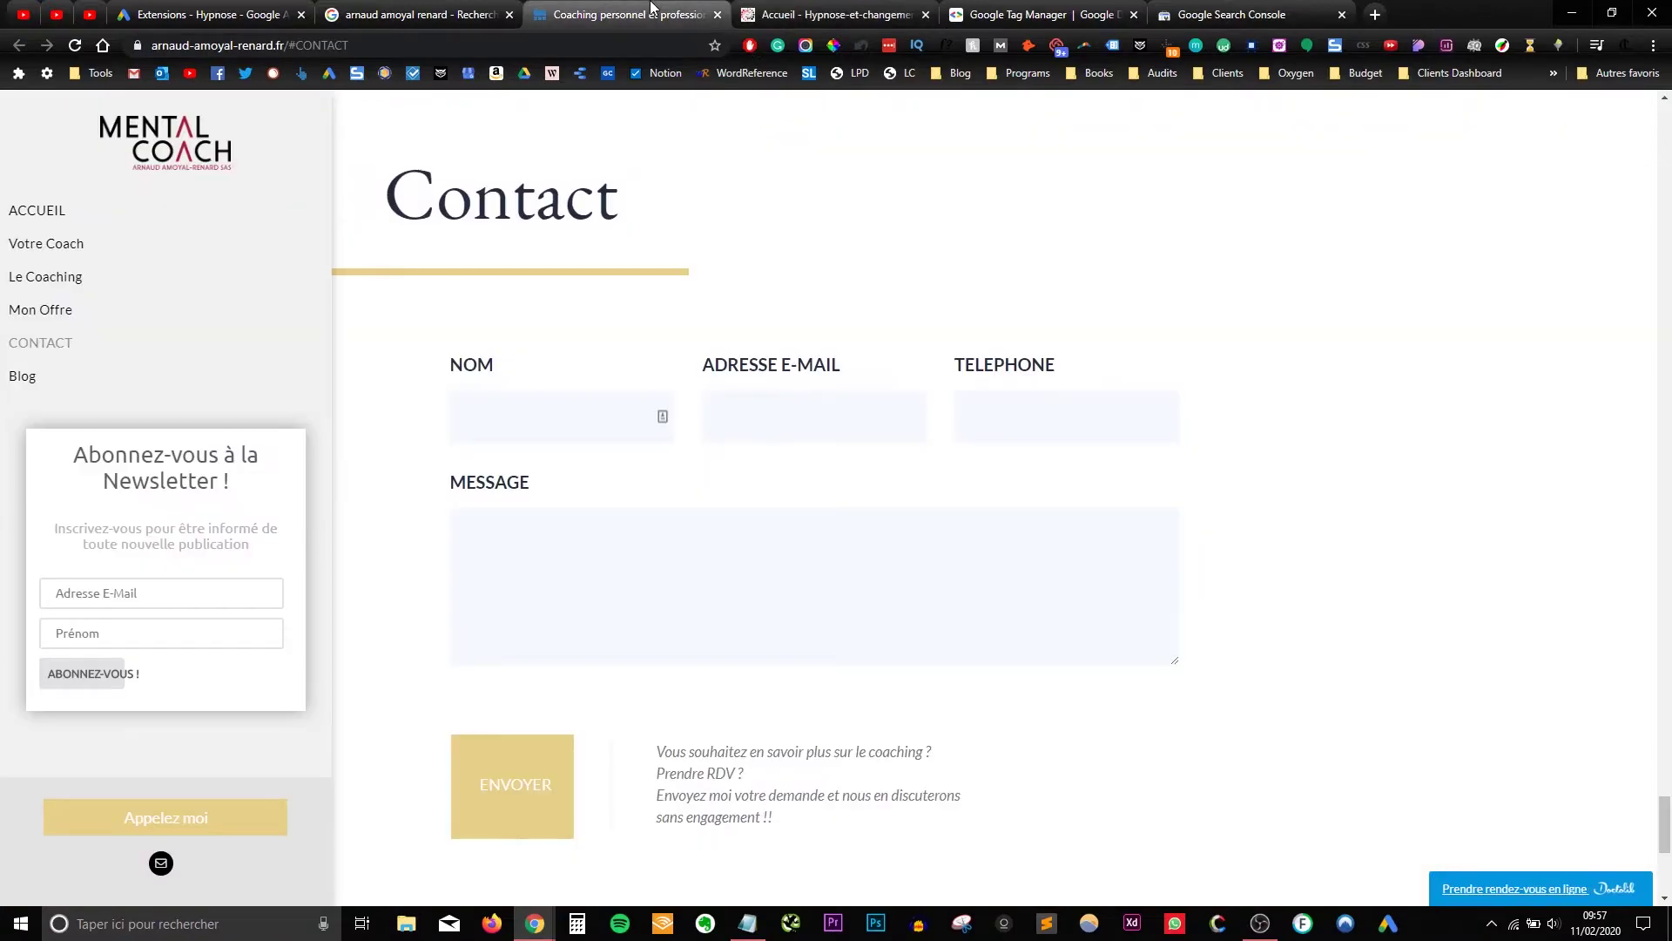
- Return to Google Ads and review the search campaigns' automatic extensions, ads and performance overview
{"action": "left_click", "coordinate": [430, 10]}
{"action": "left_click", "coordinate": [211, 12]}
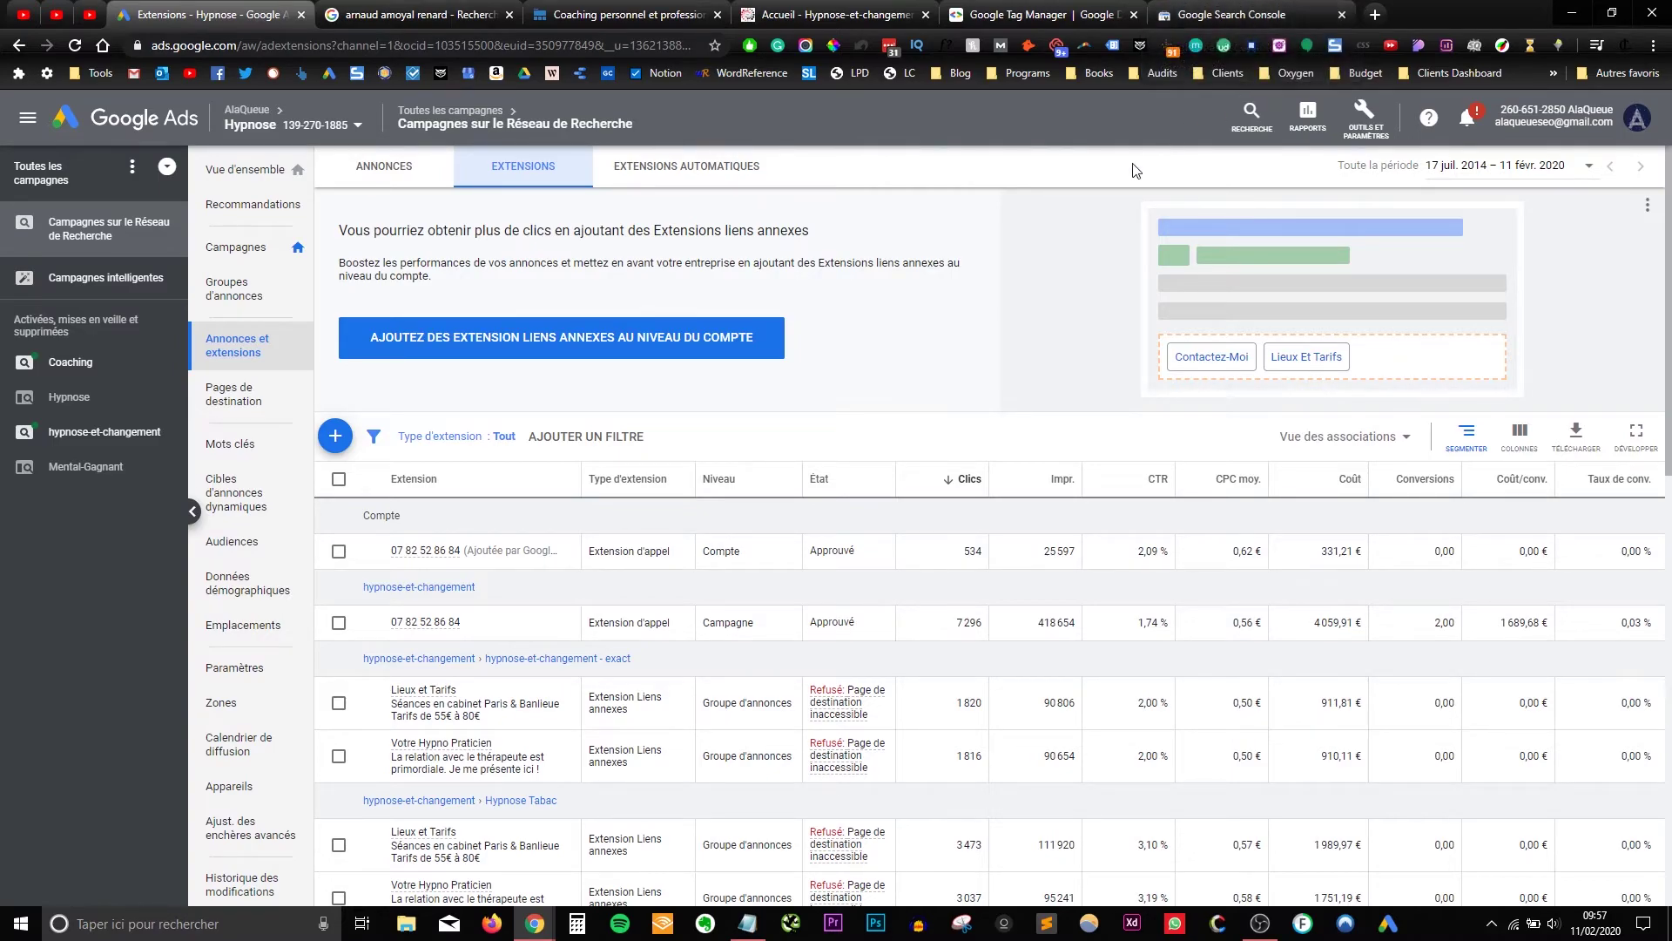
{"action": "left_click", "coordinate": [661, 186]}
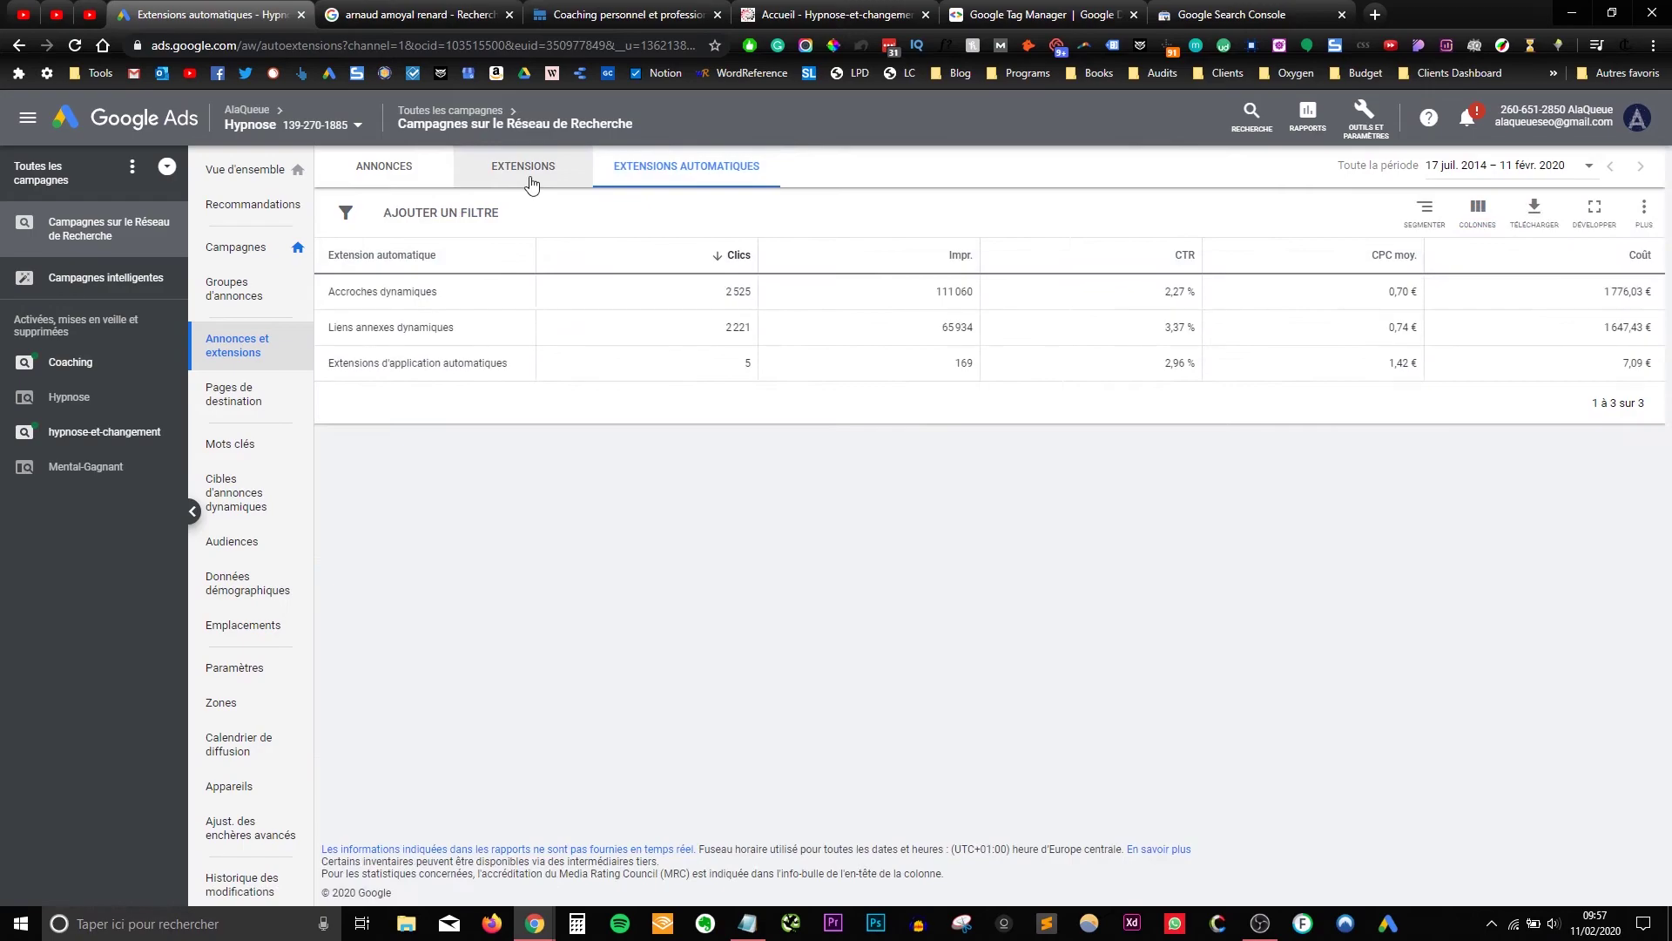
{"action": "left_click", "coordinate": [384, 166]}
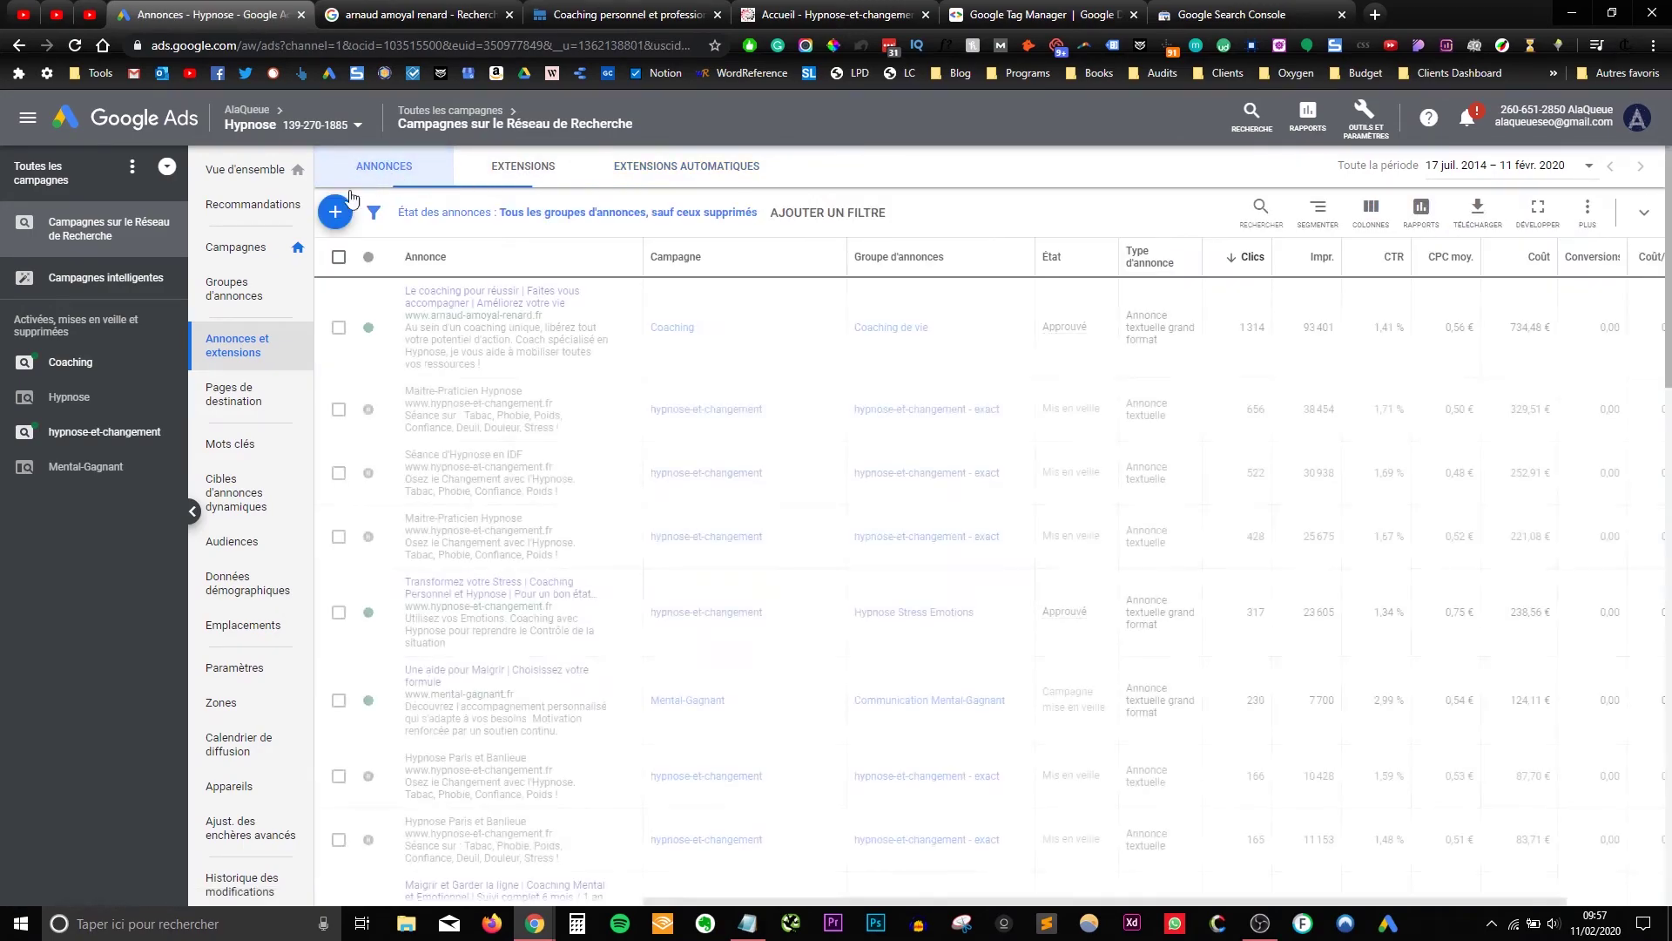
{"action": "left_click", "coordinate": [269, 172]}
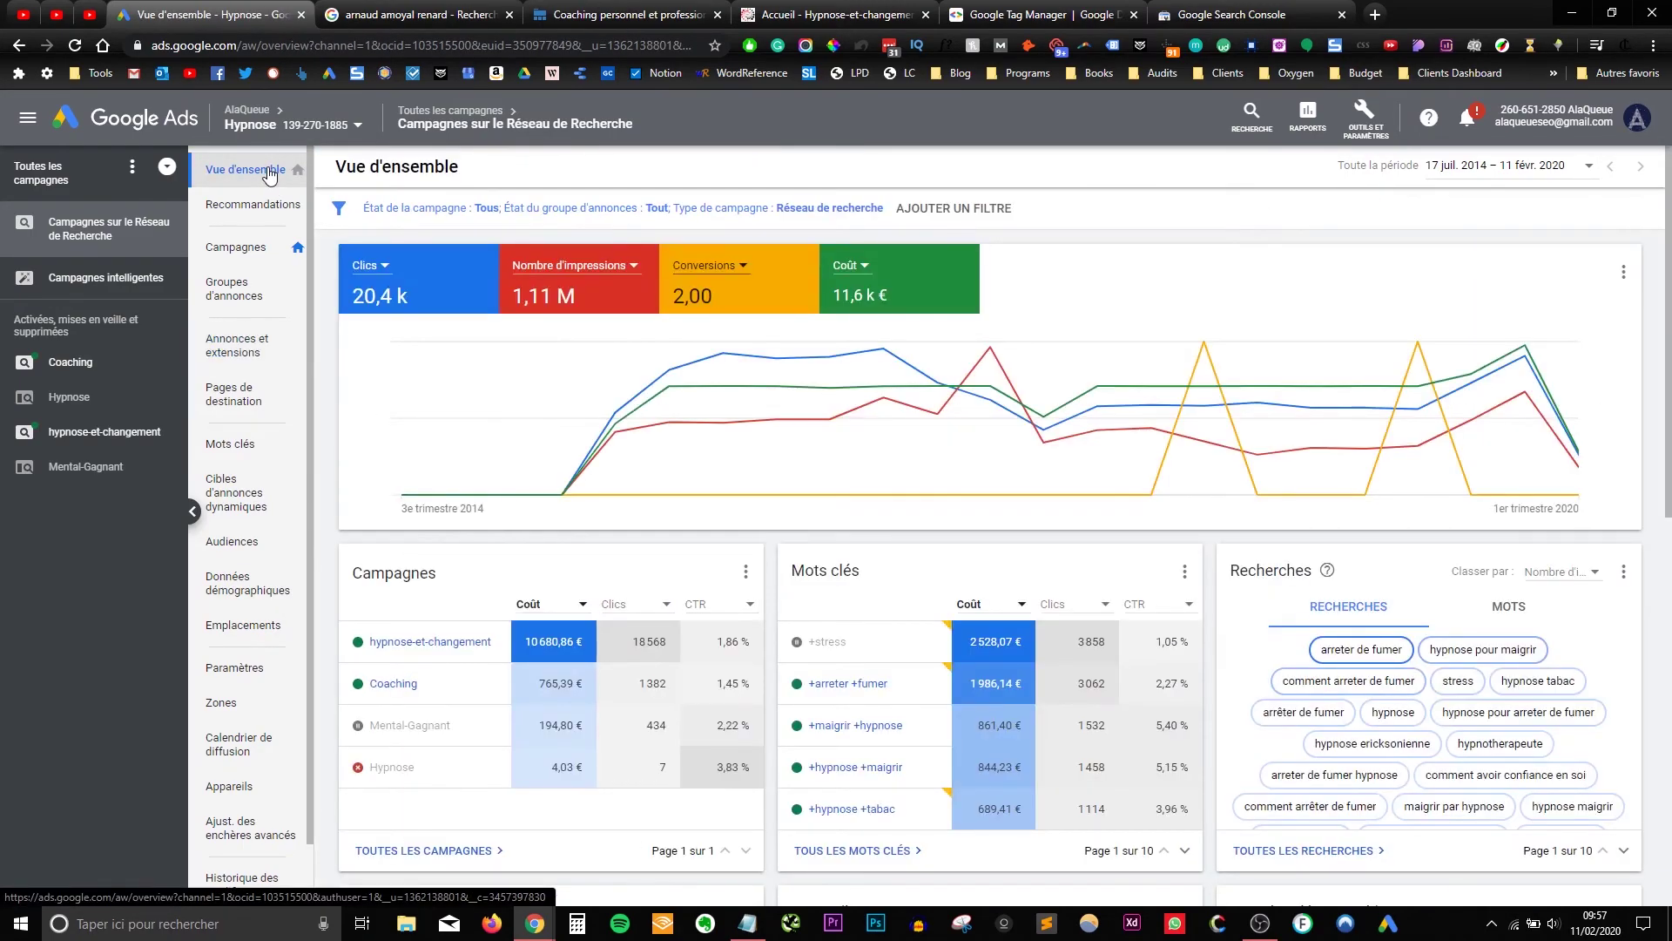